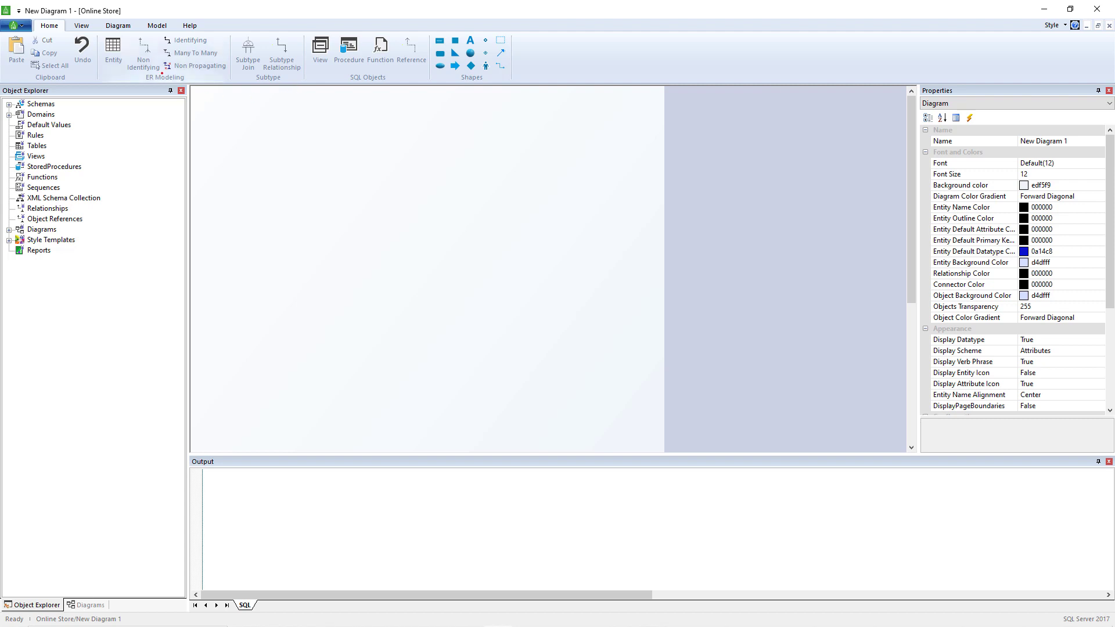
Create a new entity named ORDER on the diagram canvas
left_click(113, 54)
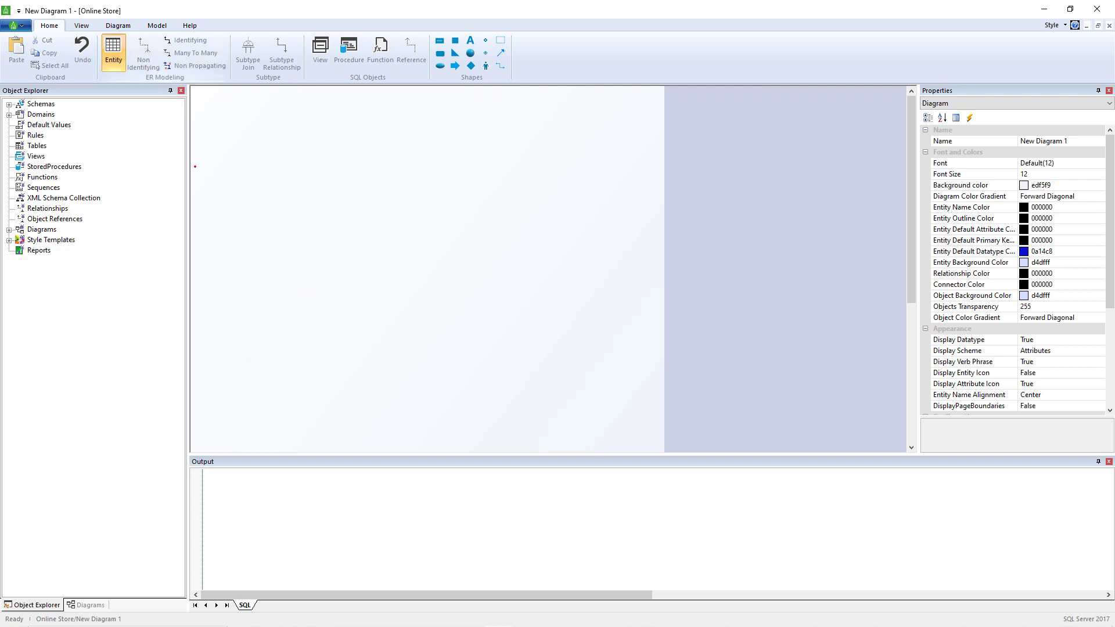
left_click(395, 328)
type("ORDER")
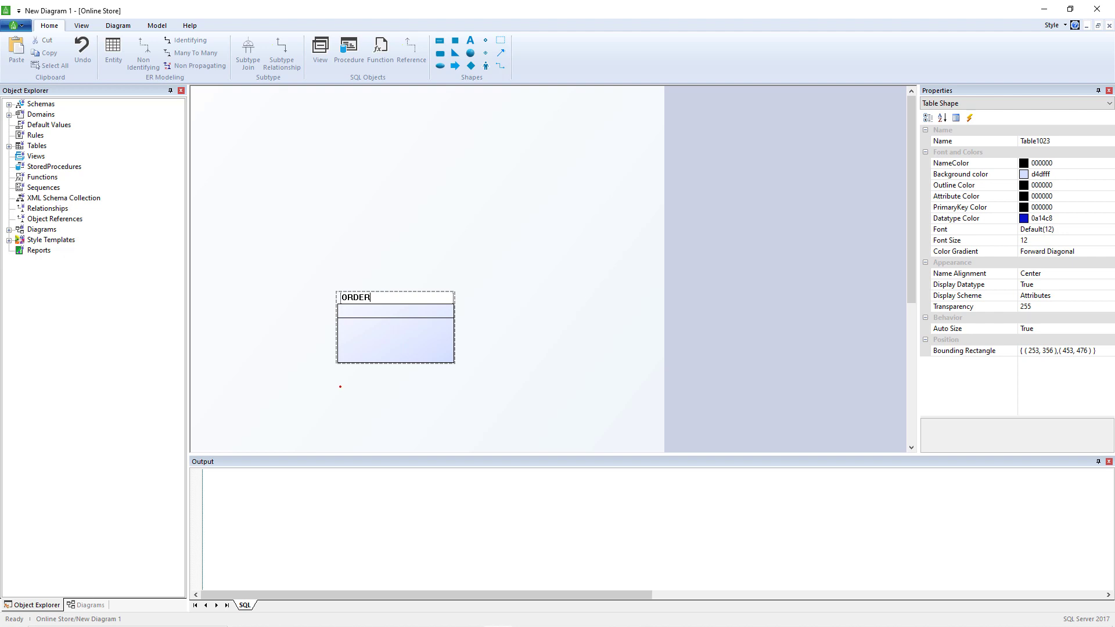
key("Return")
Create a second entity named PRODUCT to the right of ORDER
left_click(113, 53)
left_click(689, 326)
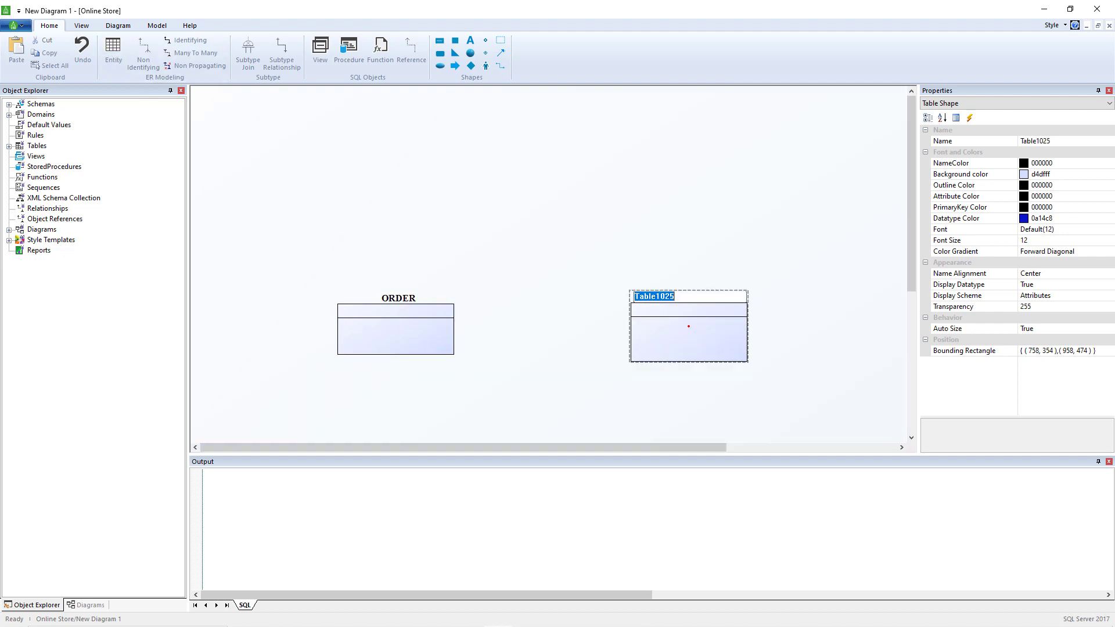
type("PRODUCT")
key("Return")
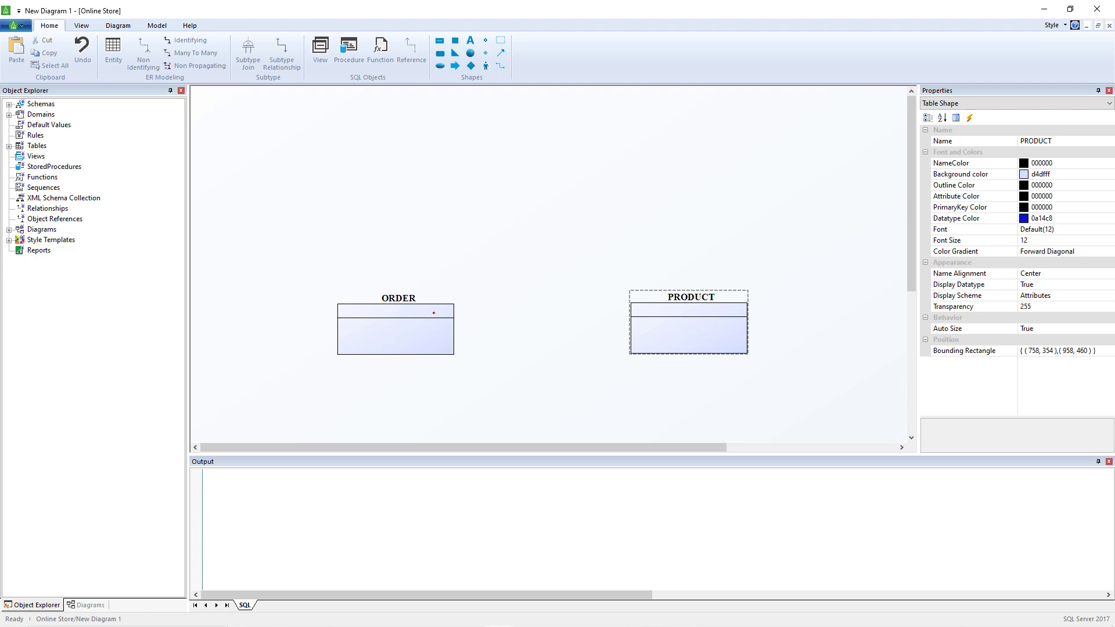
Add the attributes order id and order date to the ORDER entity
left_click(433, 313)
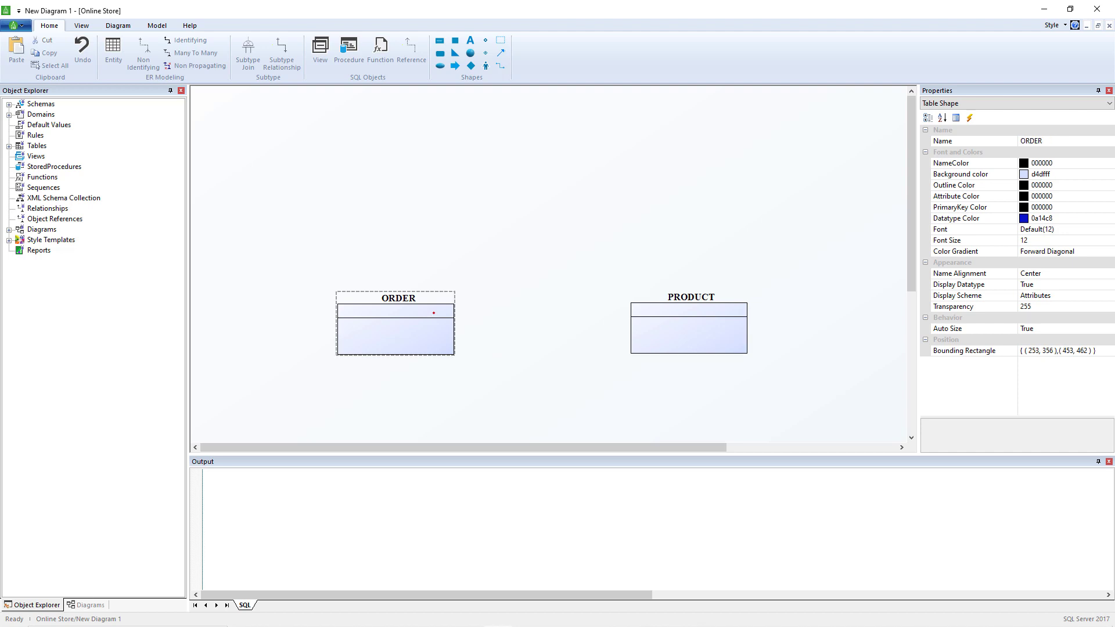
key("ctrl+t")
type("ord")
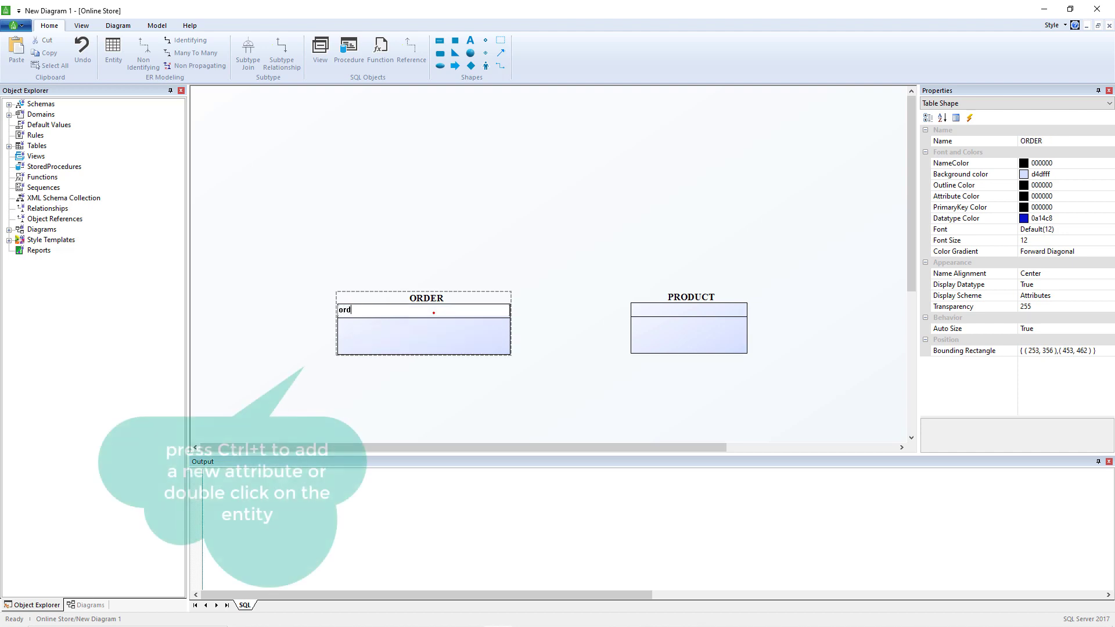
type("er id")
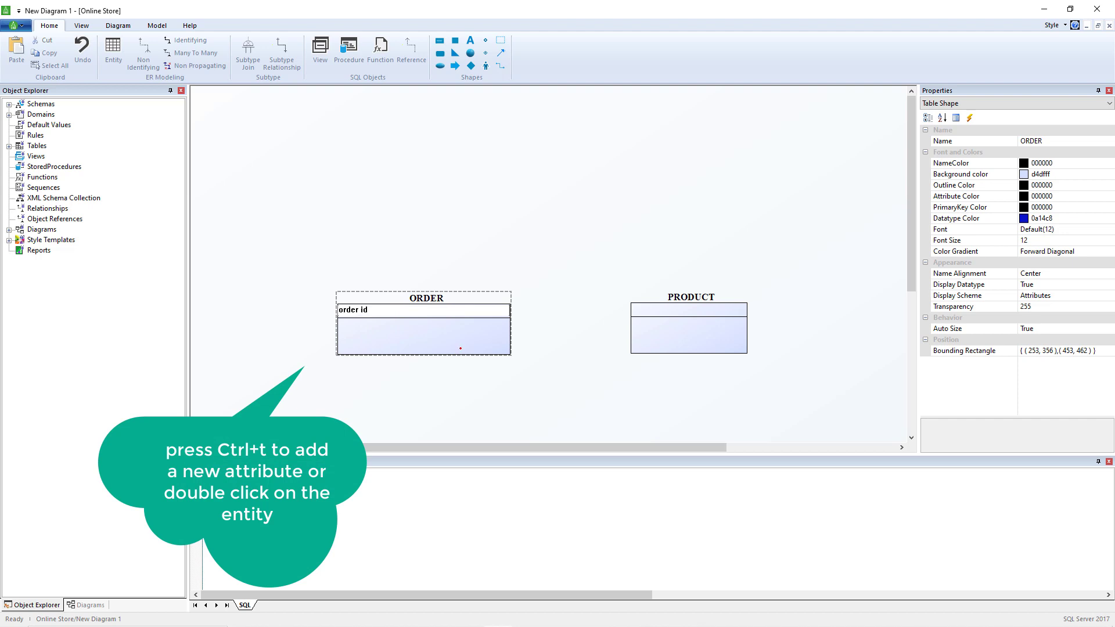
key("Return")
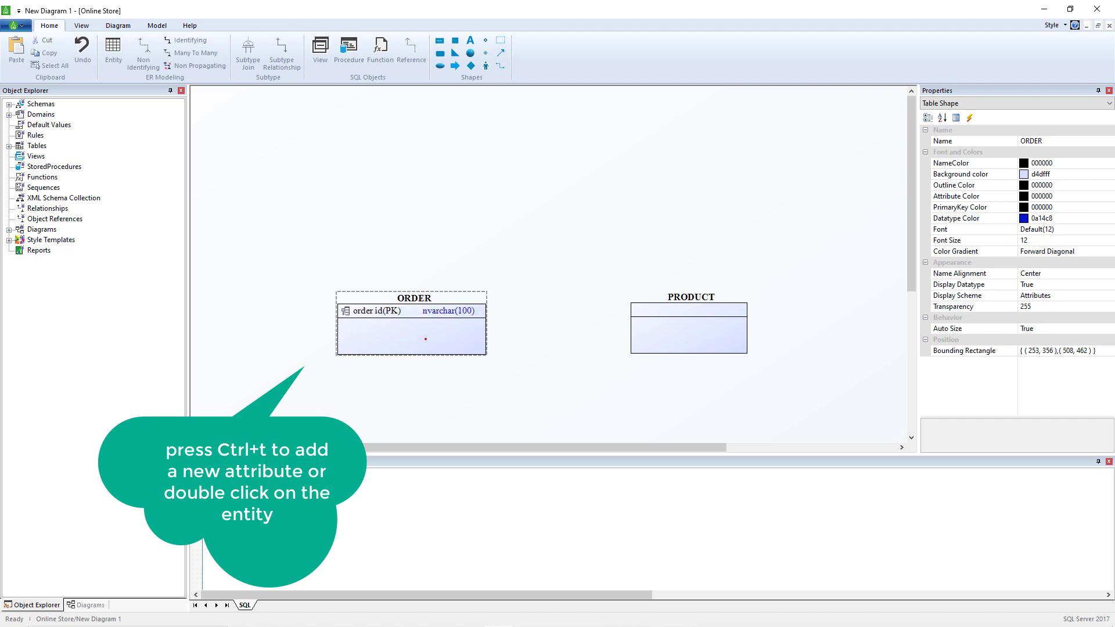
key("ctrl+t")
type("orde")
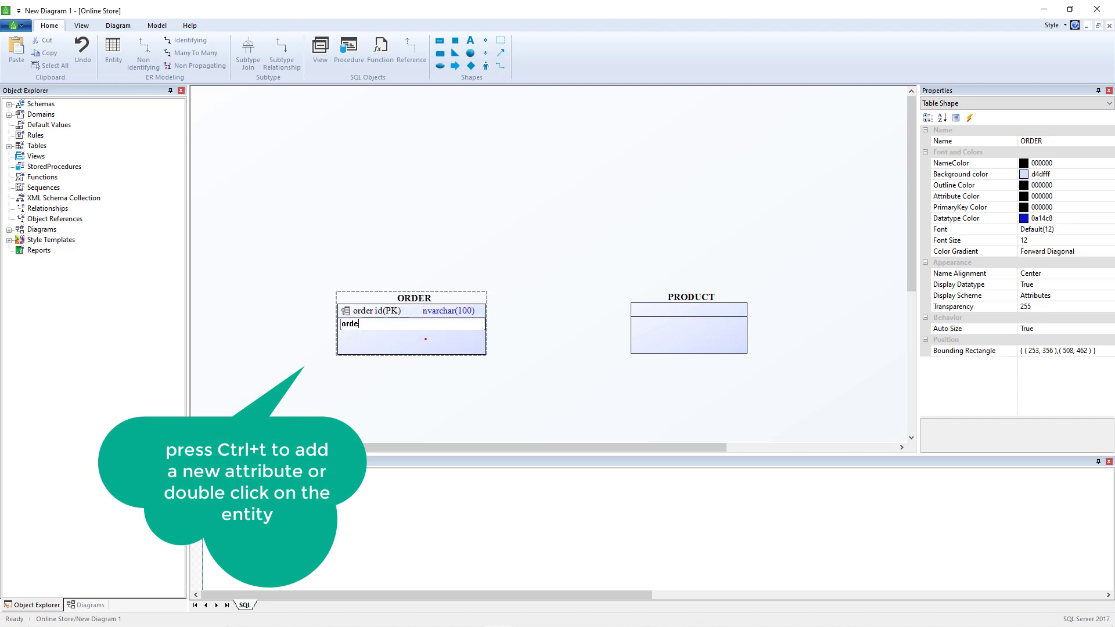
type("r date")
key("Return")
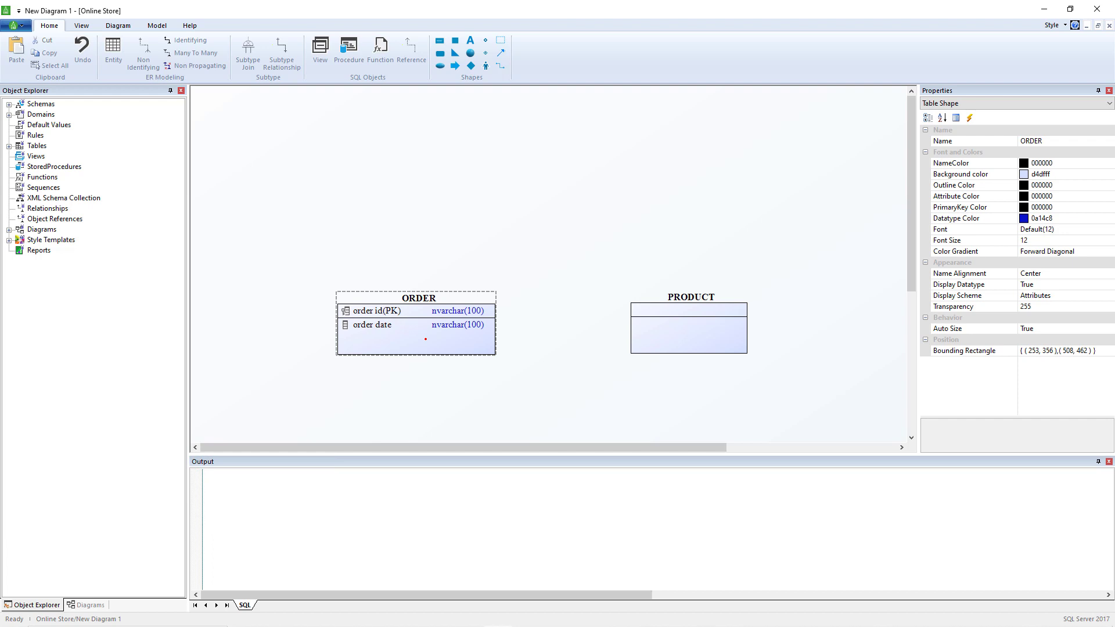
Create a new entity named CUSTOMER above and left of ORDER
left_click(113, 51)
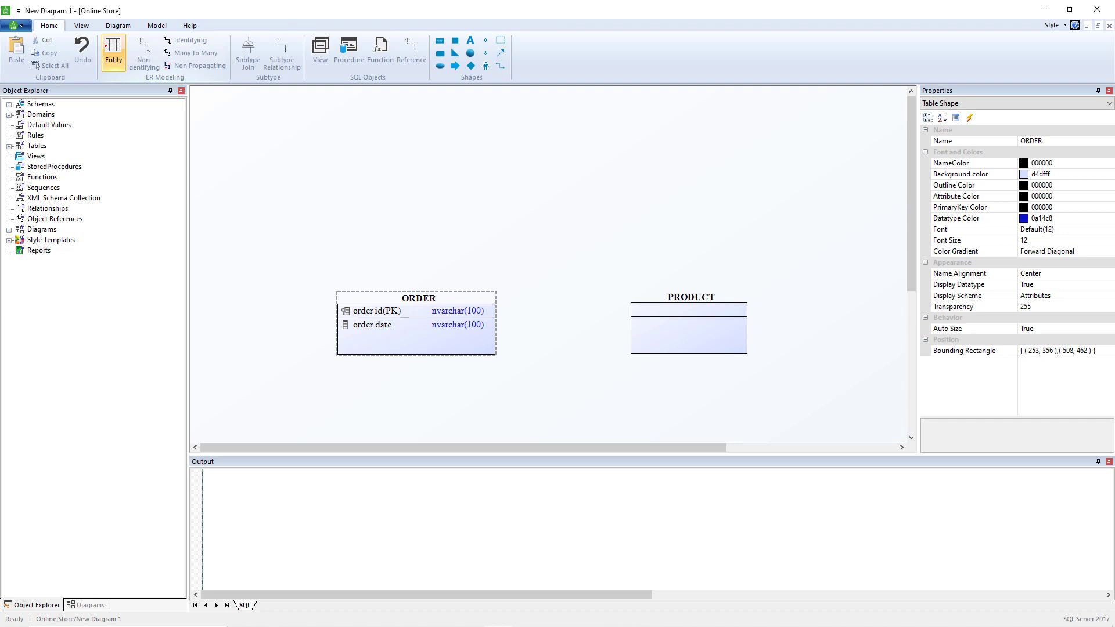
left_click(363, 186)
type("CUS")
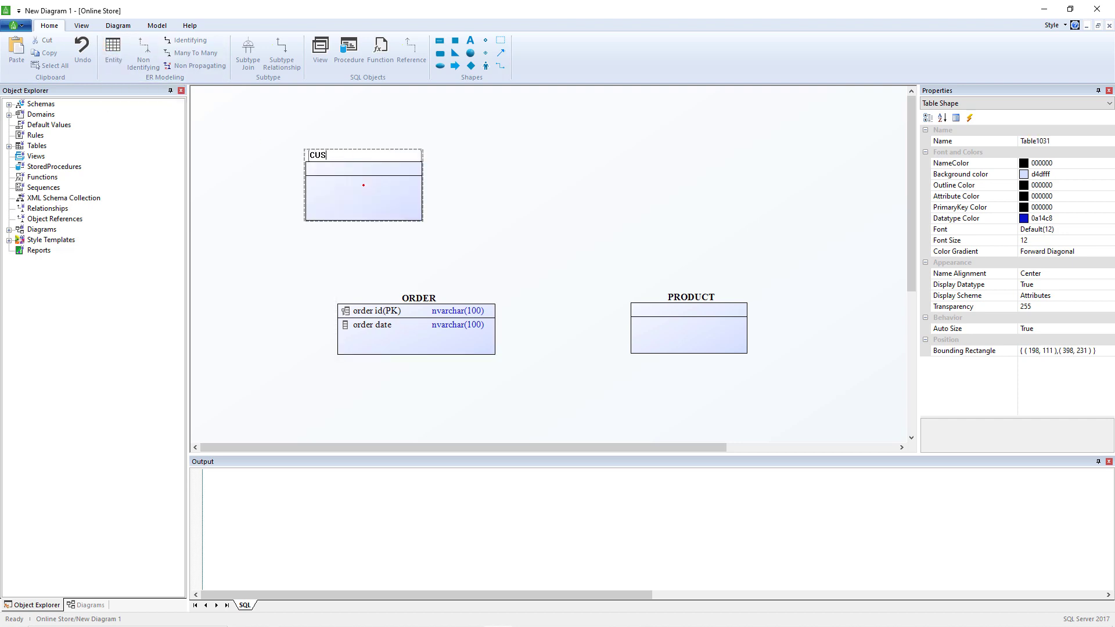
type("TOMER")
key("Return")
Add the attributes customer id and customer name to the CUSTOMER entity
key("Tab")
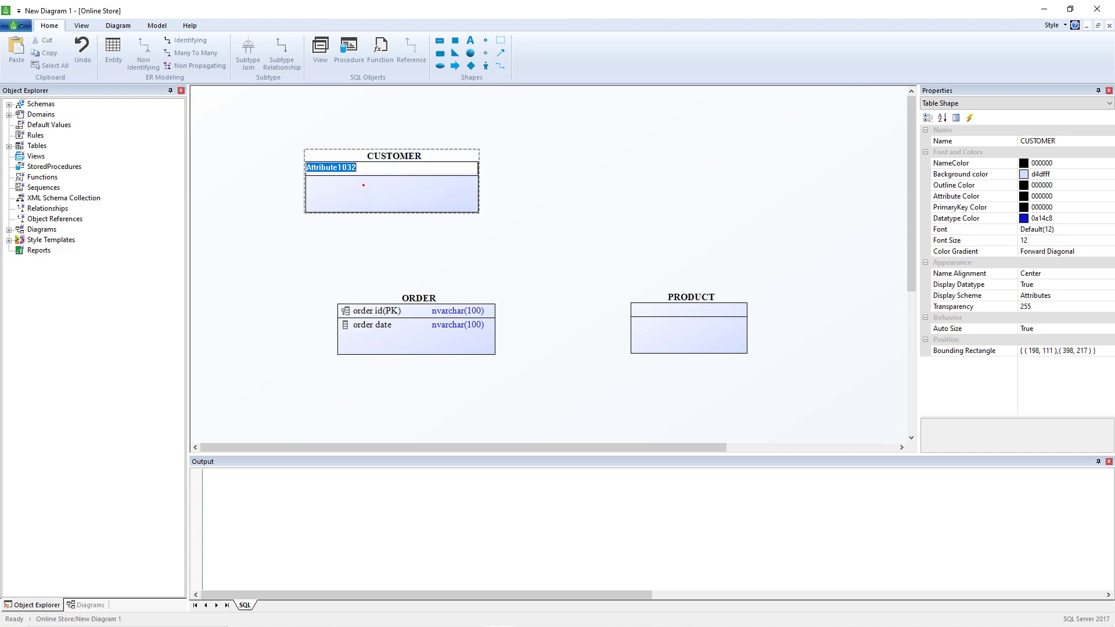
type("customer id")
key("Return")
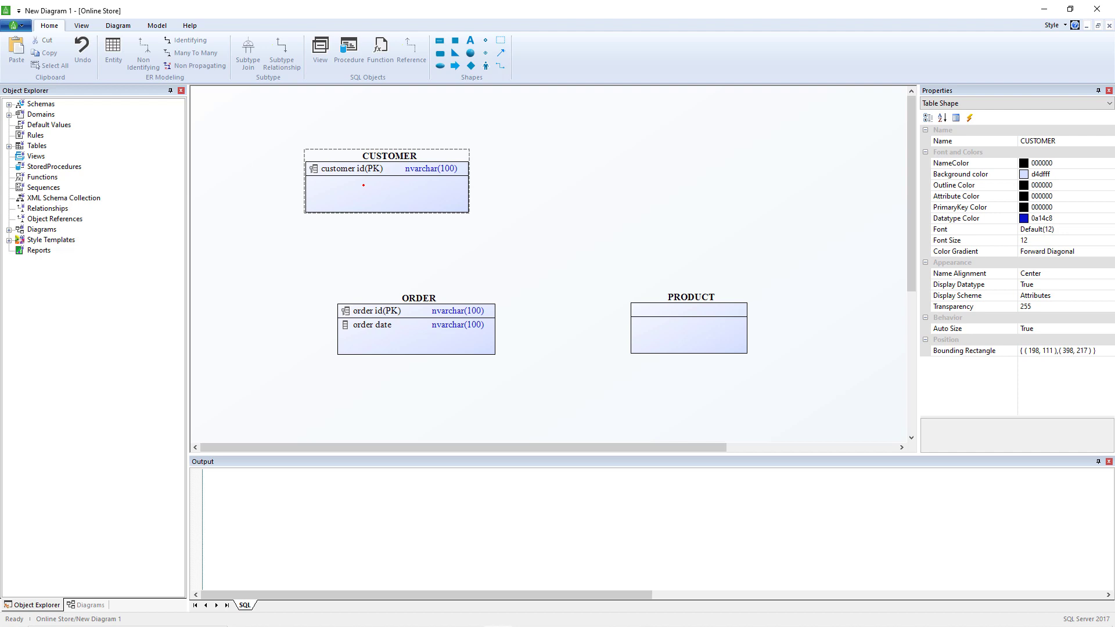
key("Tab")
type("customer name")
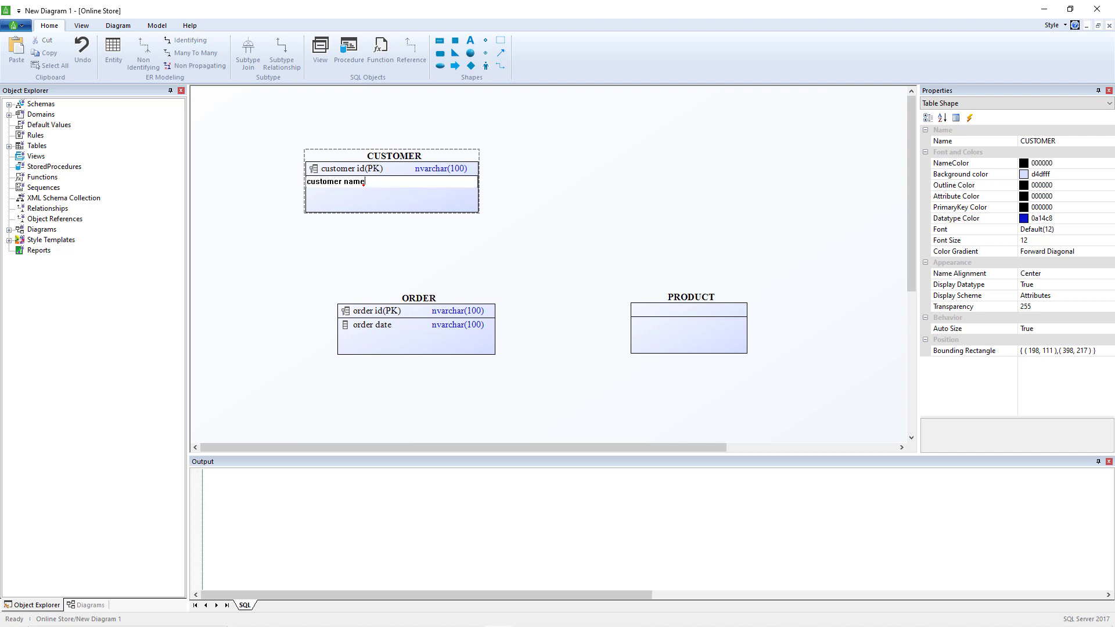
key("Return")
Draw a non-identifying relationship from CUSTOMER to ORDER
left_click(143, 56)
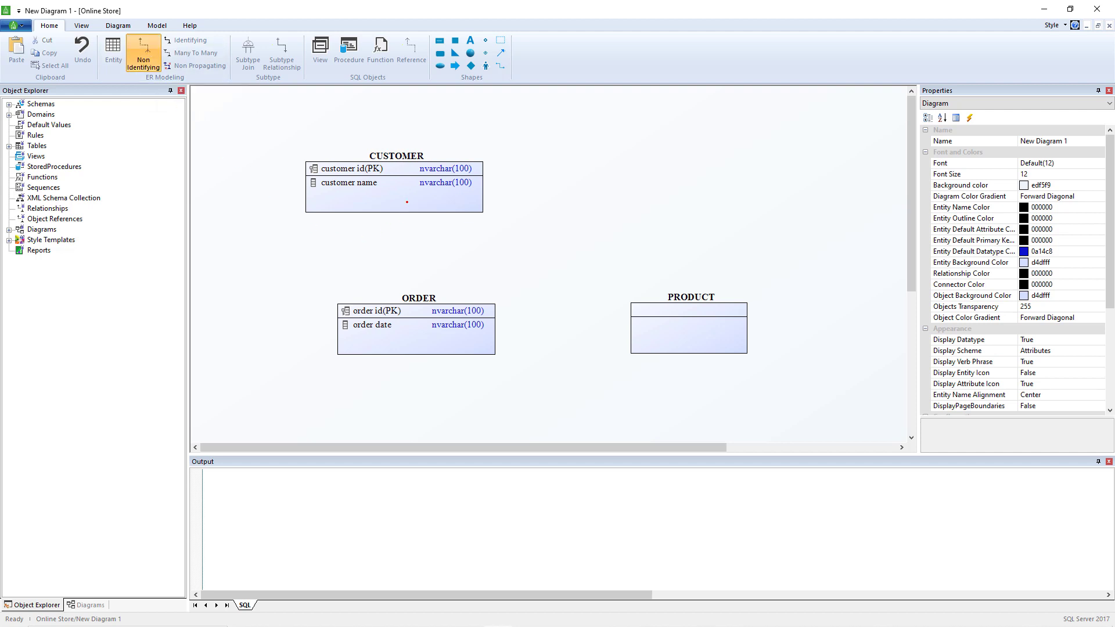
left_click_drag(405, 196, 394, 326)
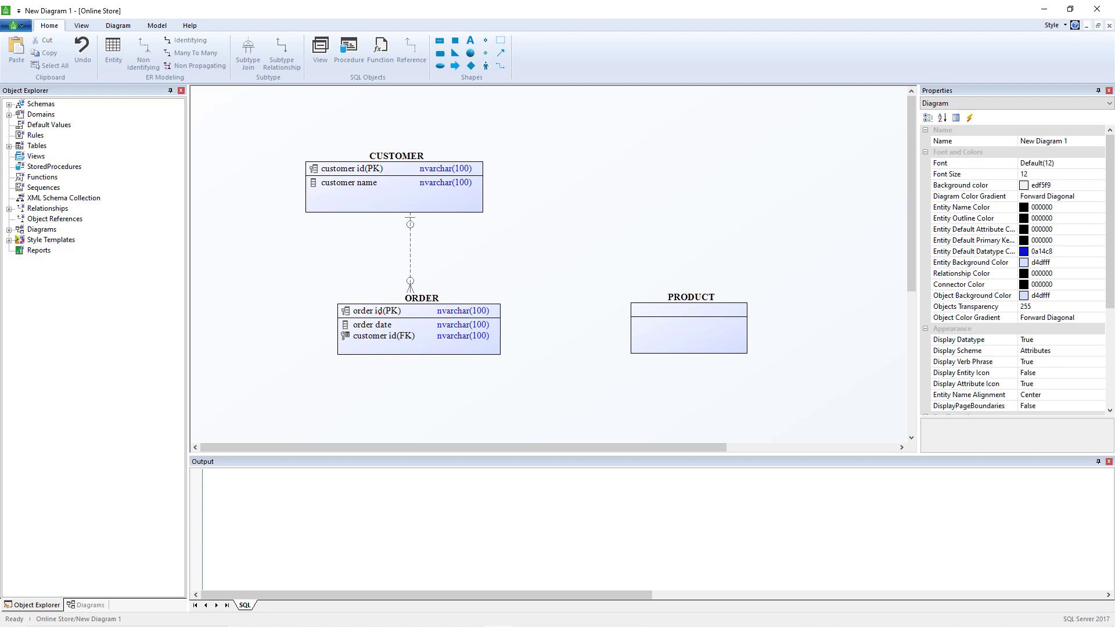
left_click(379, 311)
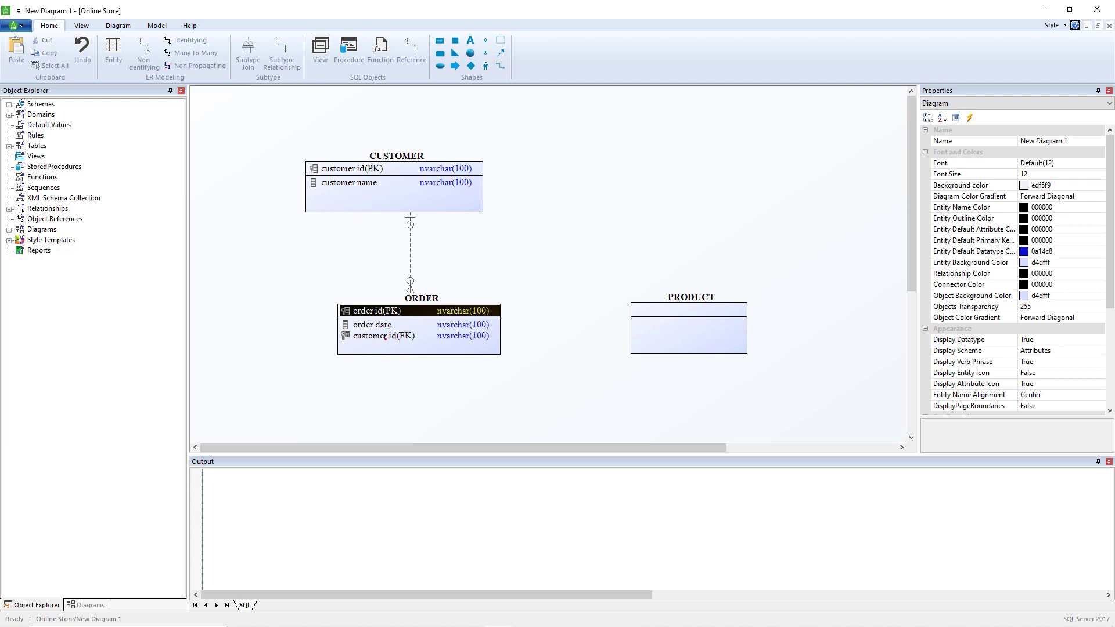
left_click(420, 299)
left_click(384, 326)
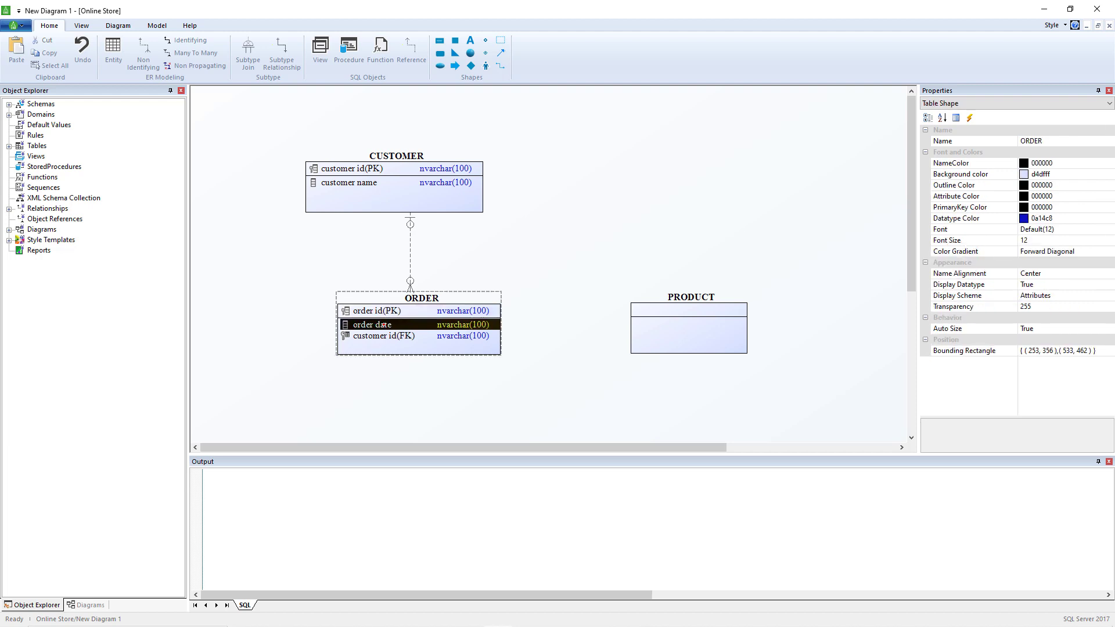
left_click(397, 362)
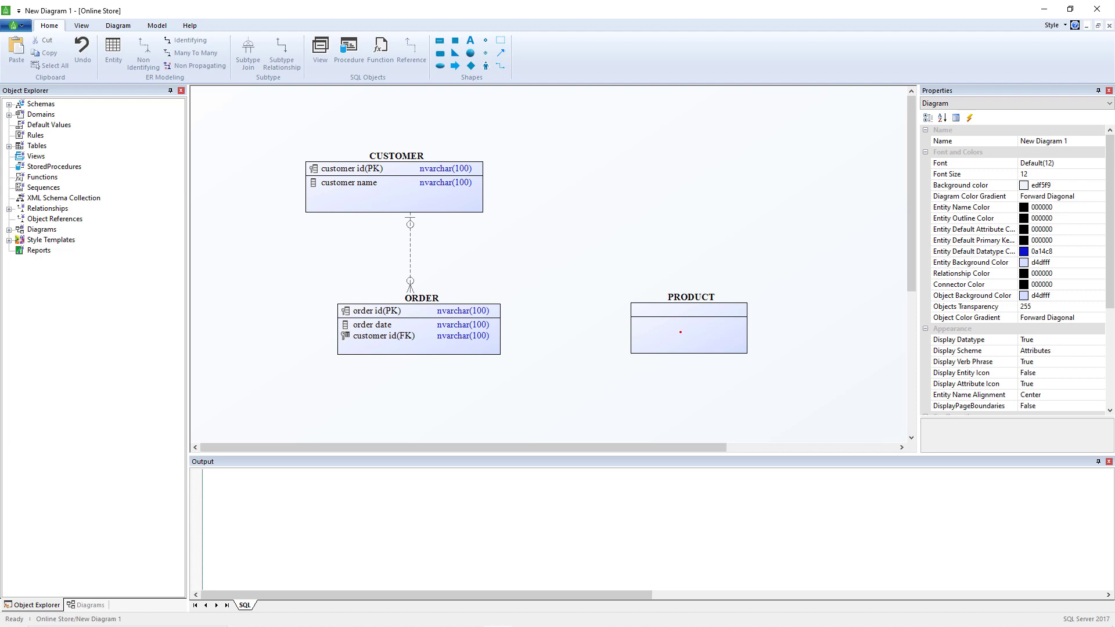
Nudge the PRODUCT entity and add a product id attribute to it
left_click_drag(680, 332, 726, 313)
double_click(730, 302)
type("product id")
key("Return")
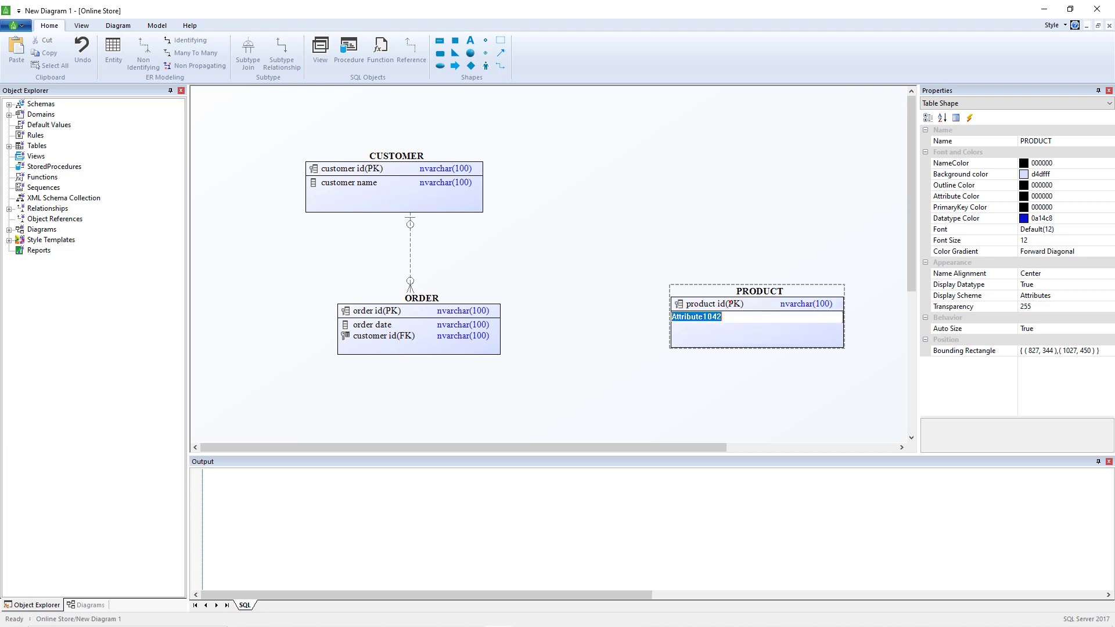
Add the attributes product name, price and description to the PRODUCT entity
type("product name")
key("Return")
type("price")
key("Return")
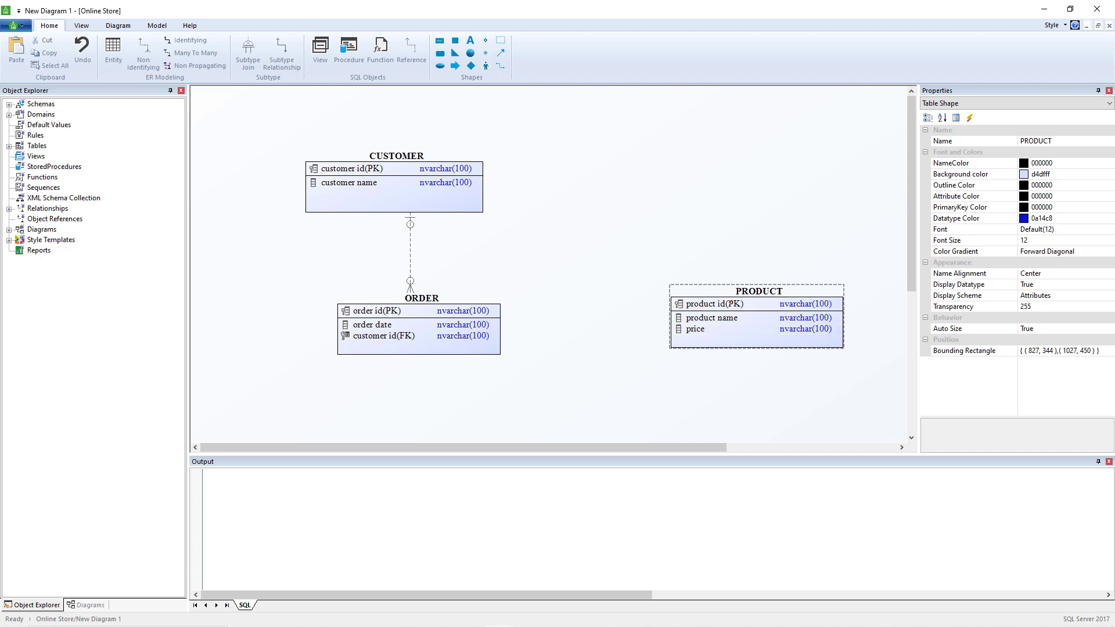
type("desc")
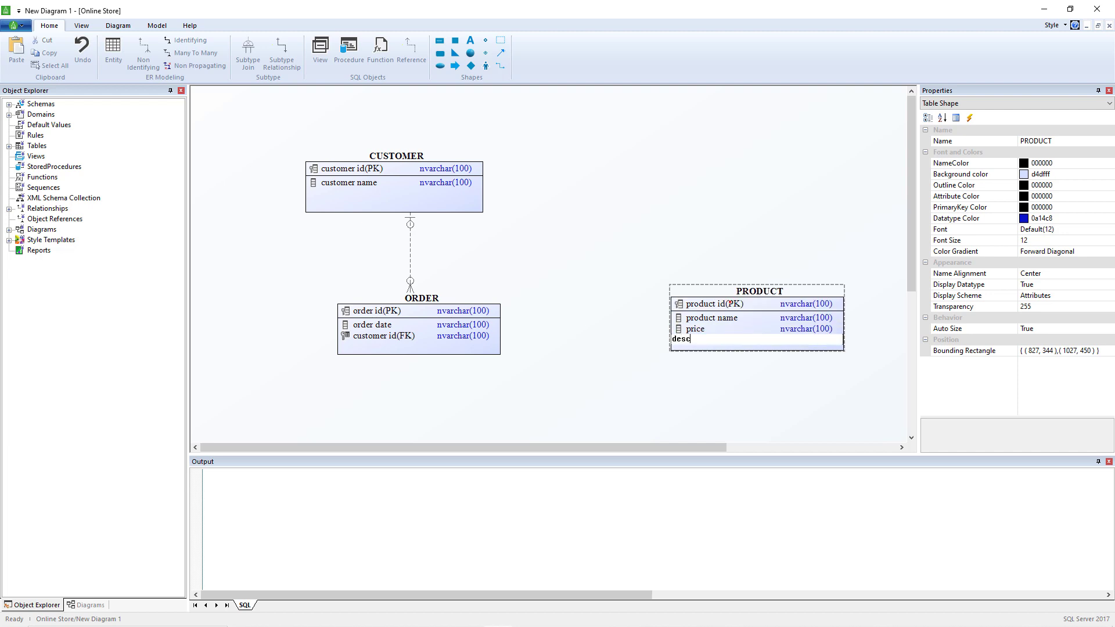
type("ription")
key("Return")
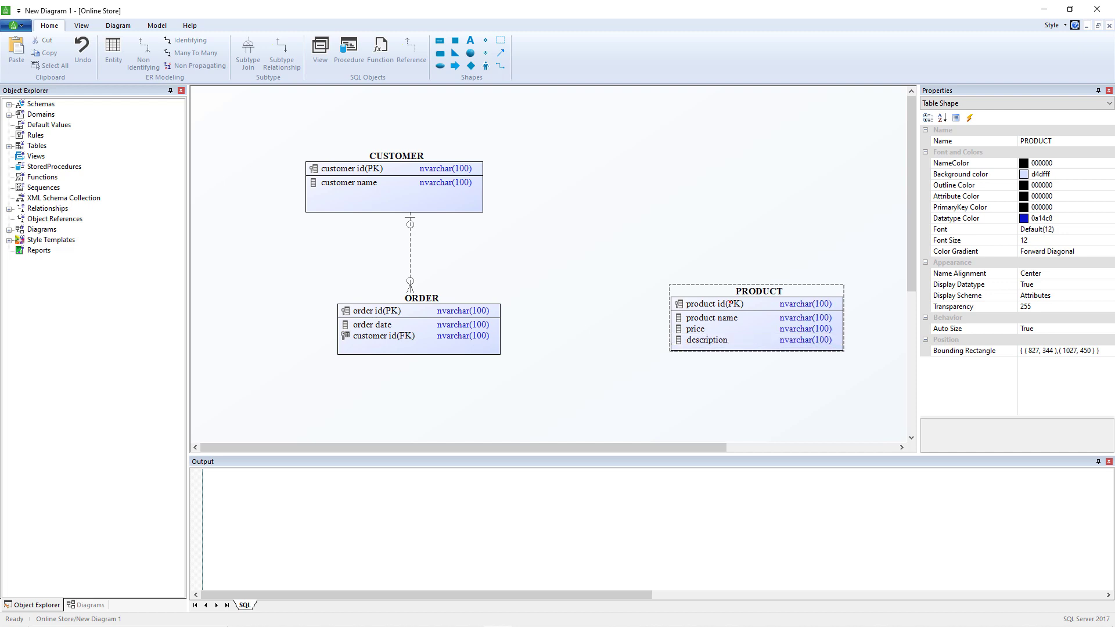
Move the PRODUCT entity slightly to the right
left_click(667, 362)
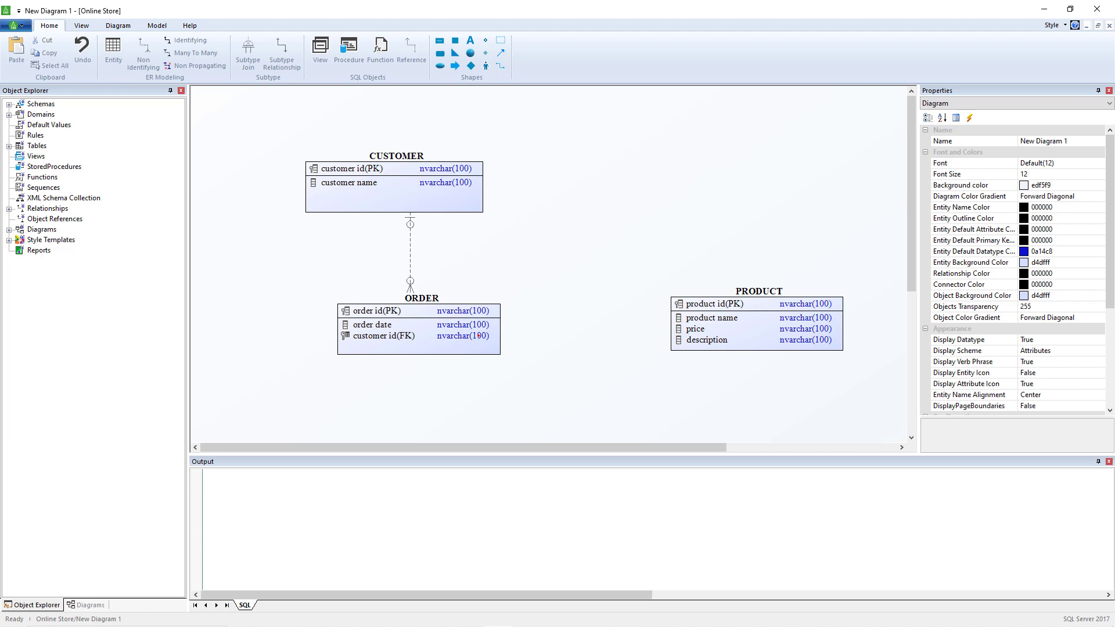
left_click_drag(715, 336, 736, 335)
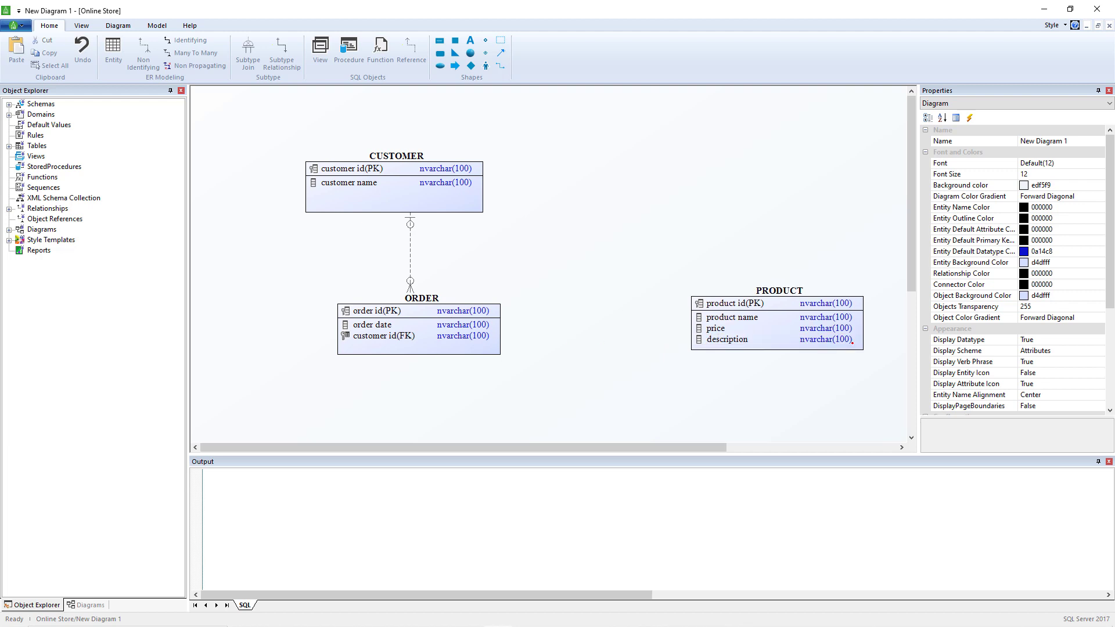
left_click(803, 334)
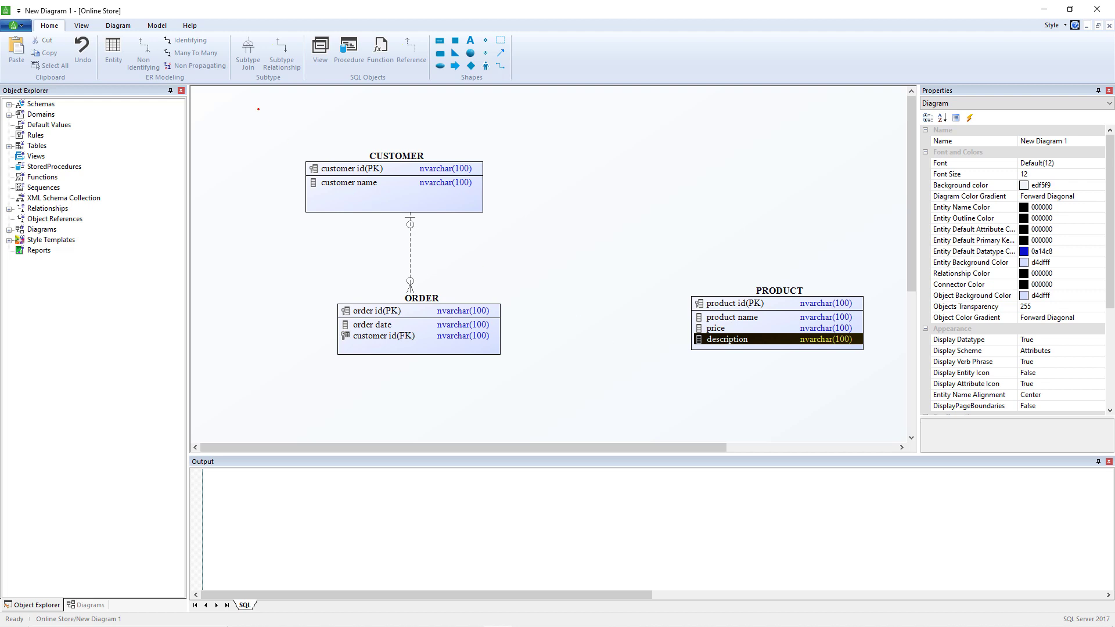
Draw a many-to-many relationship between ORDER and PRODUCT
left_click(196, 53)
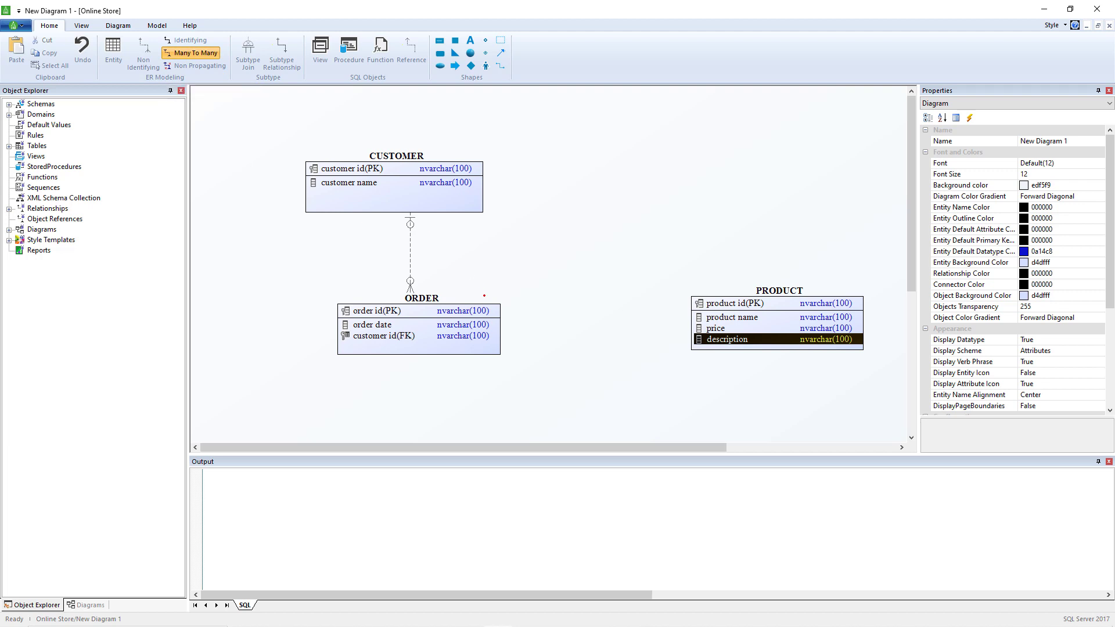
left_click_drag(475, 329, 771, 322)
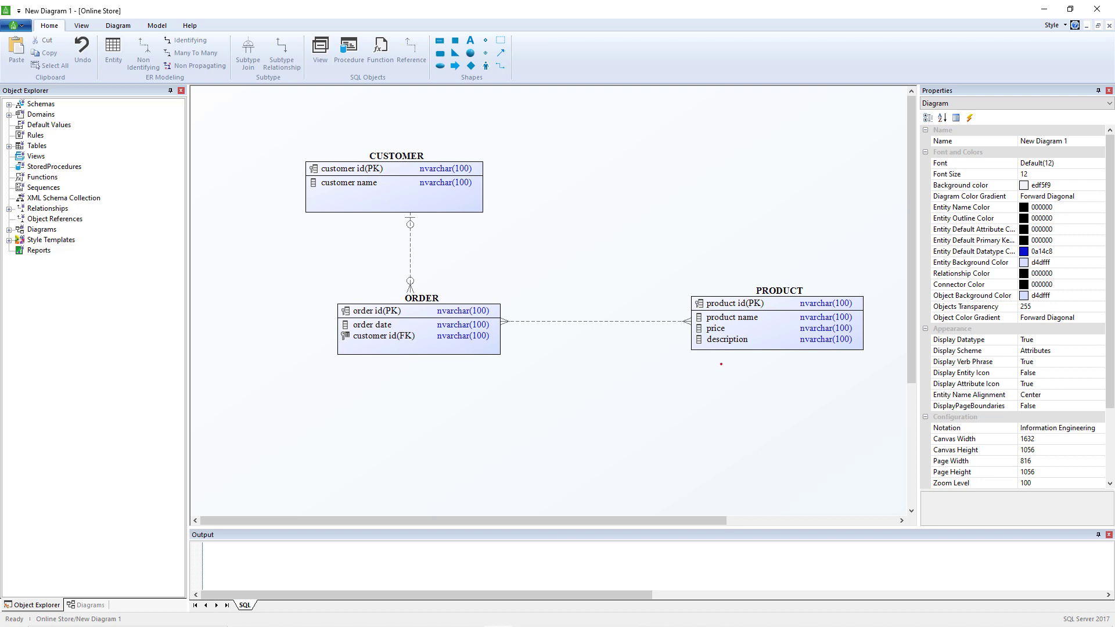
Transform the ORDER–PRODUCT many-to-many relationship into an association table
left_click(594, 319)
right_click(593, 320)
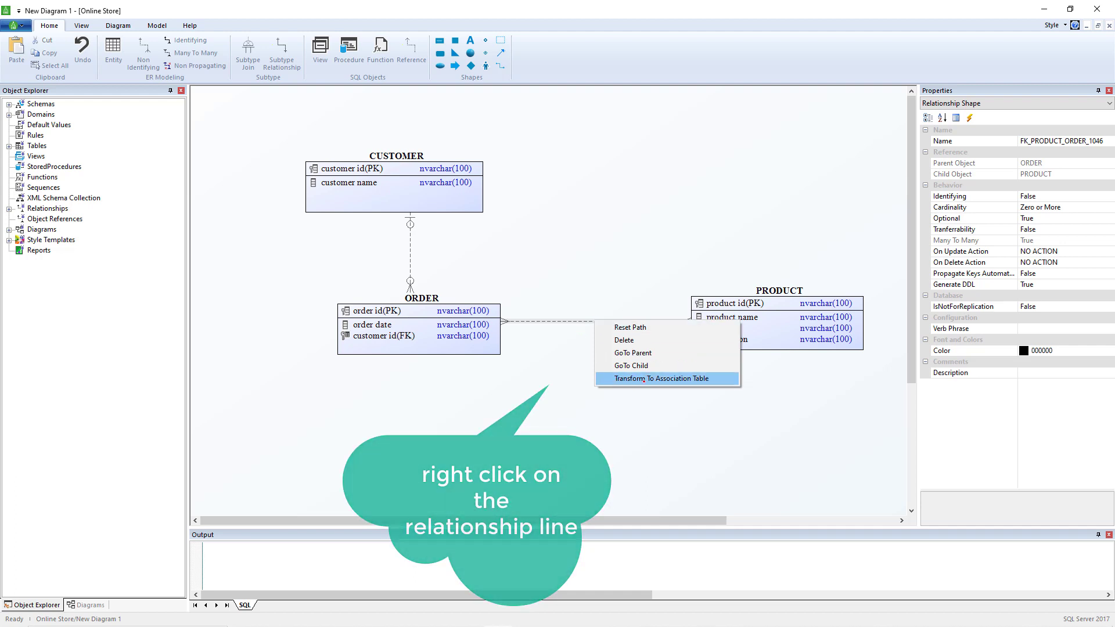
left_click(643, 379)
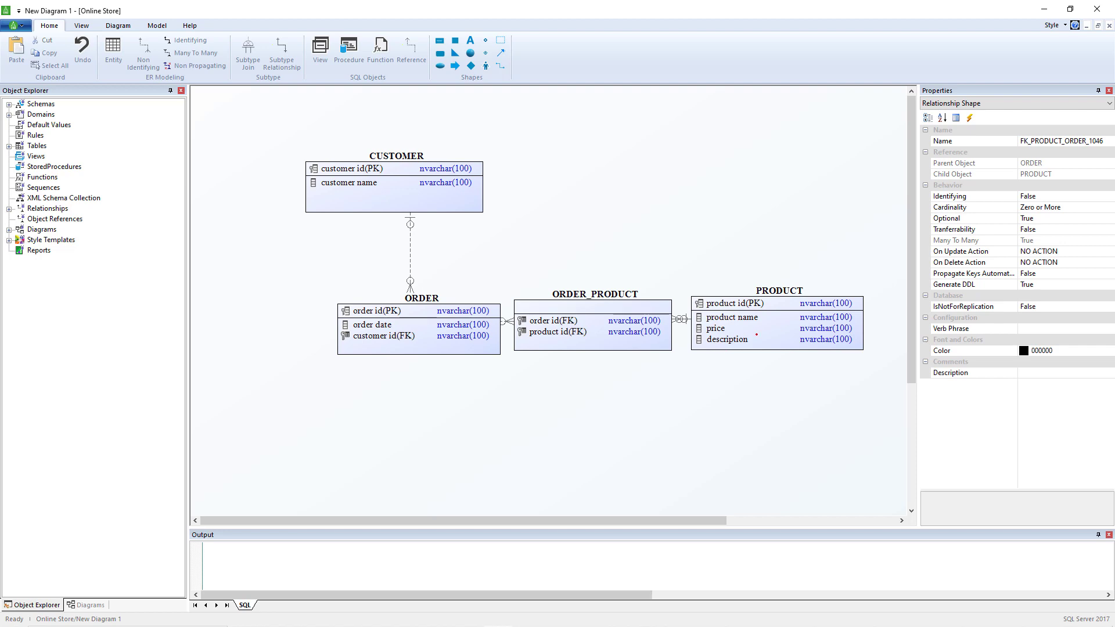
Rearrange PRODUCT and ORDER_PRODUCT, placing the association table below between them, and reroute its connector lines
left_click_drag(726, 346, 779, 315)
left_click_drag(618, 330, 633, 438)
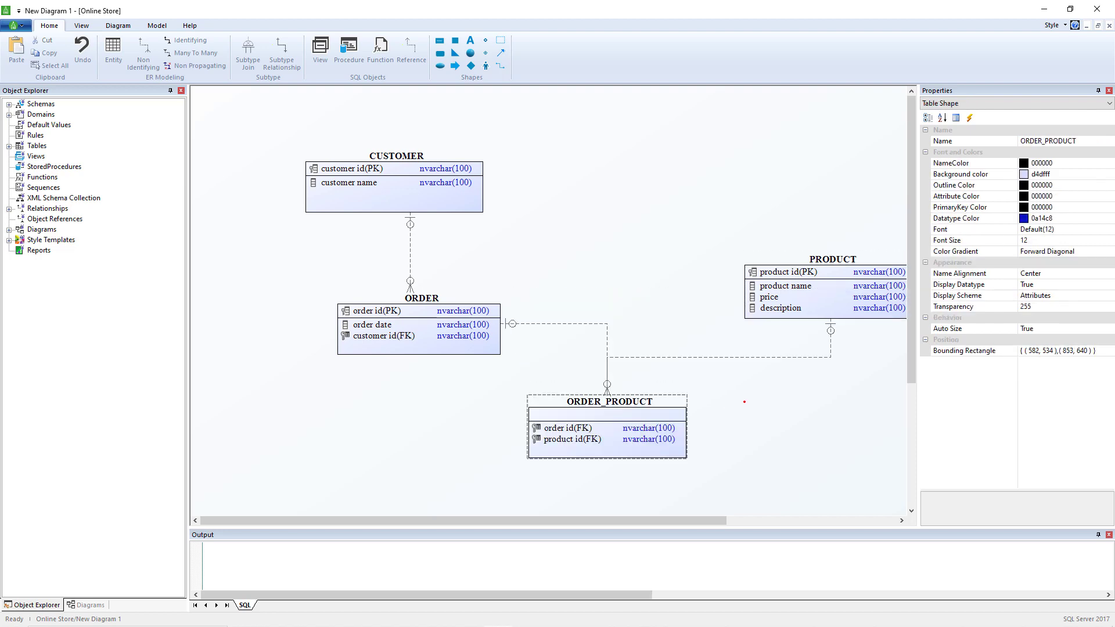
left_click(739, 401)
left_click_drag(606, 324, 447, 447)
left_click_drag(740, 356, 631, 444)
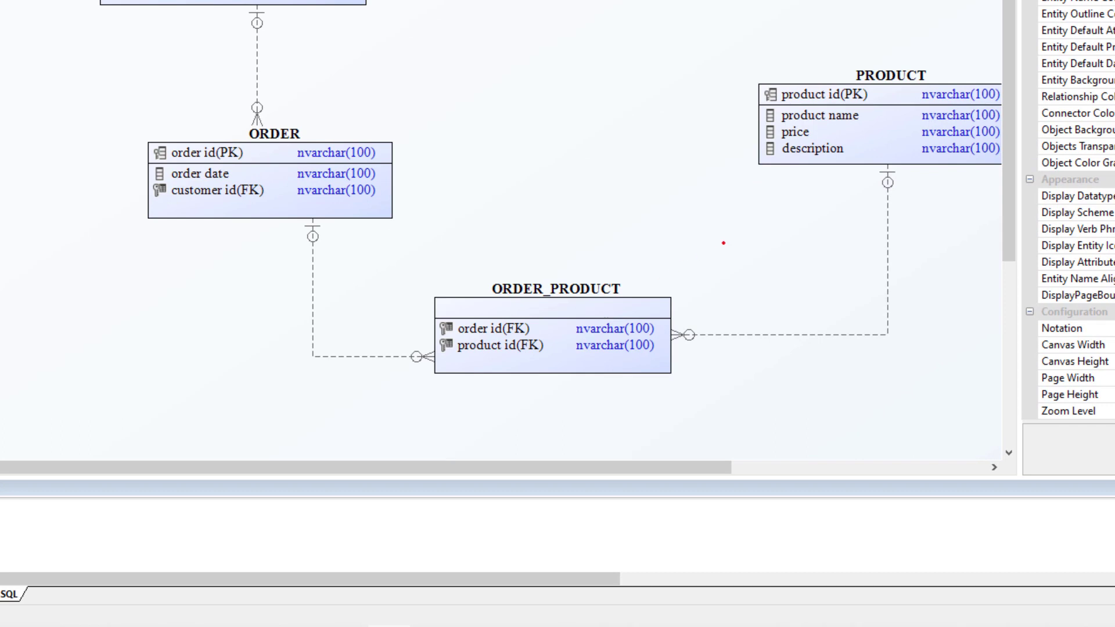
left_click(841, 139)
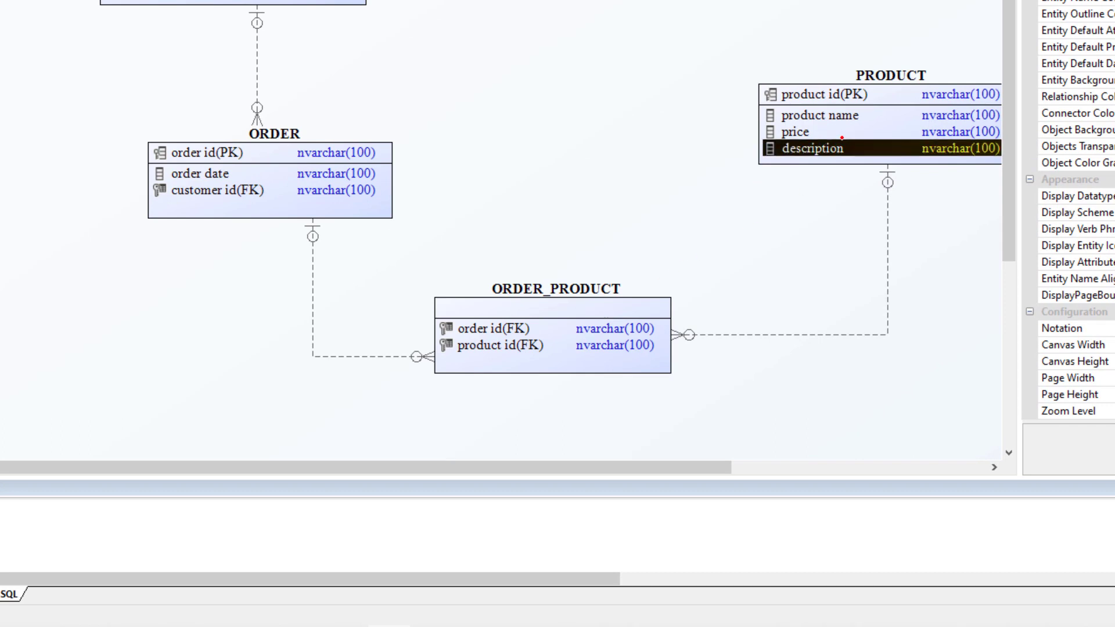
left_click(348, 173)
left_click(586, 305)
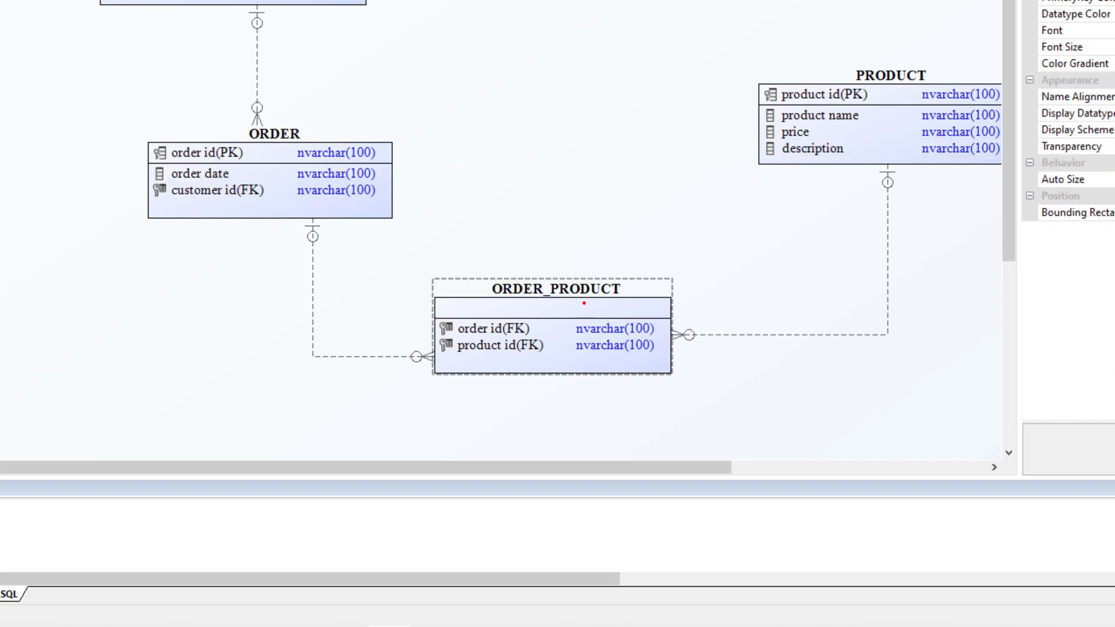
Rename the ORDER_PRODUCT association table to LINE ITEM
left_click(582, 290)
type("LI")
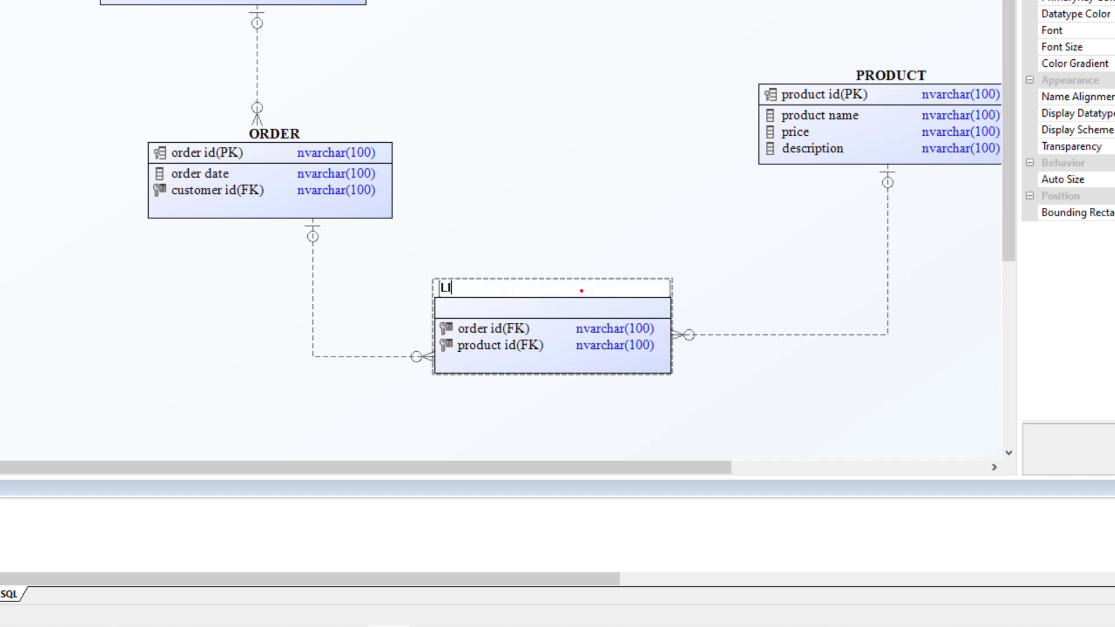
type("NE ITEM")
left_click(524, 318)
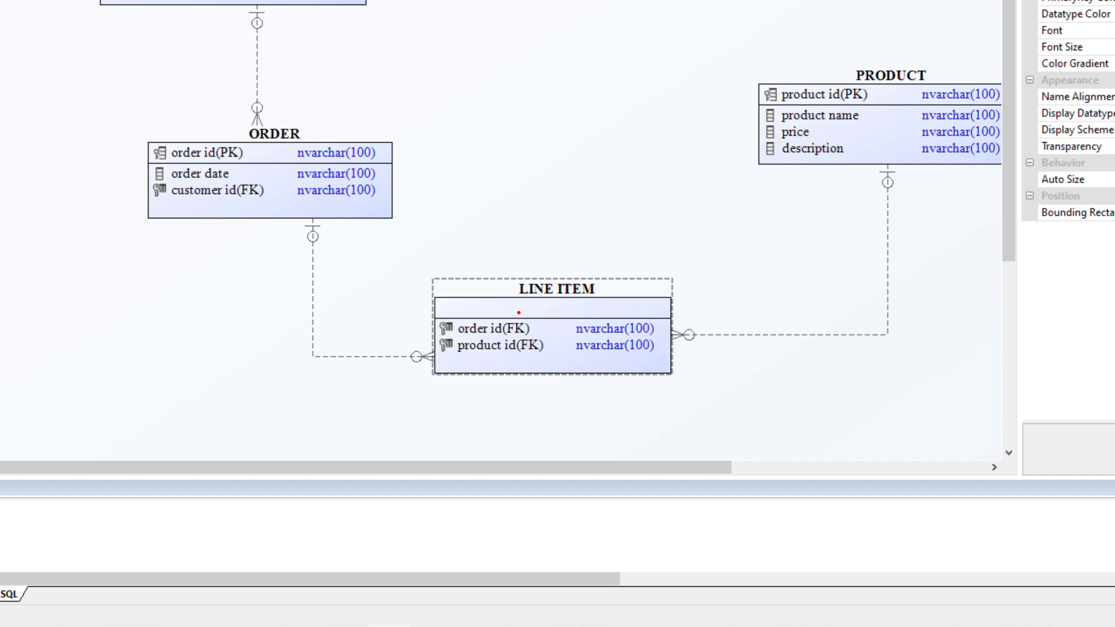
Add a primary key attribute named line item id to LINE ITEM
double_click(519, 312)
type("line")
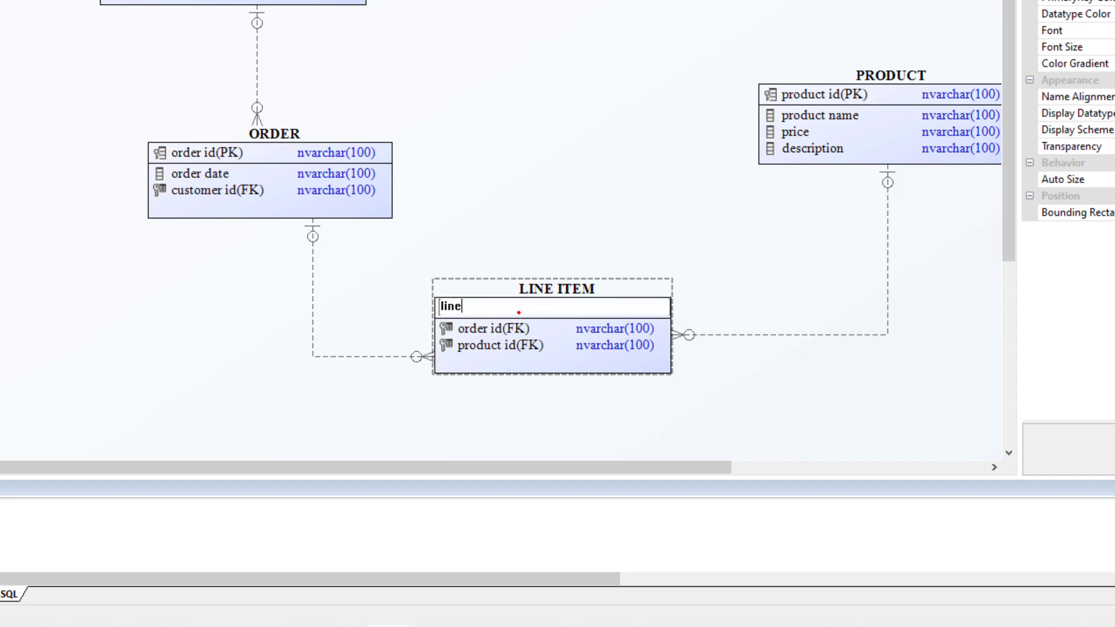
type(" item id")
key("Return")
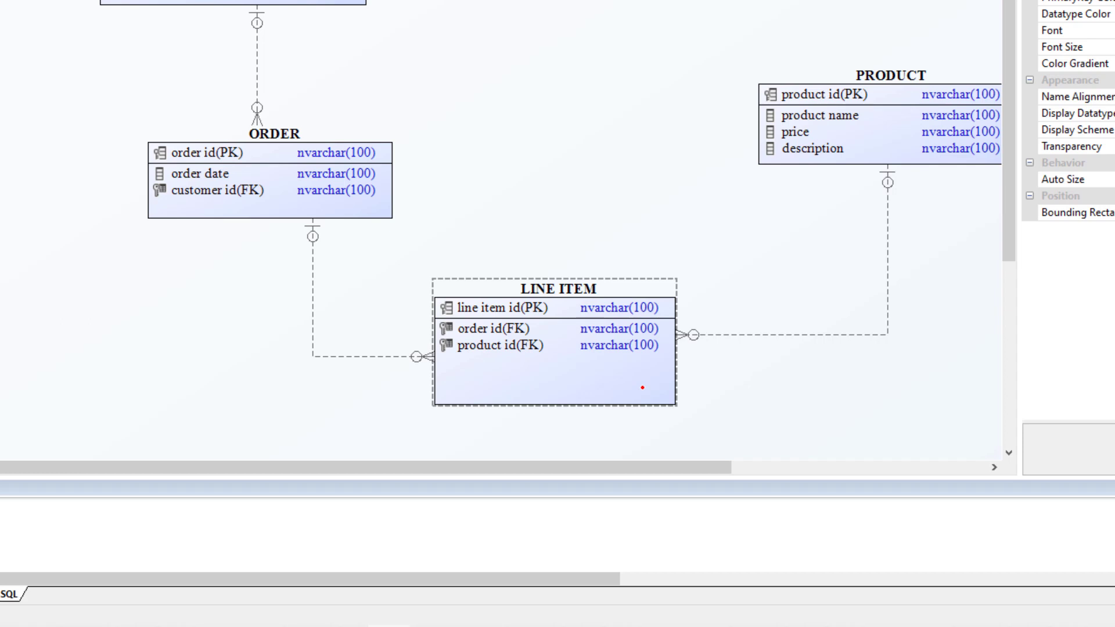
Add price and discount attributes to the LINE ITEM table
left_click(530, 382)
type("price")
key("Return")
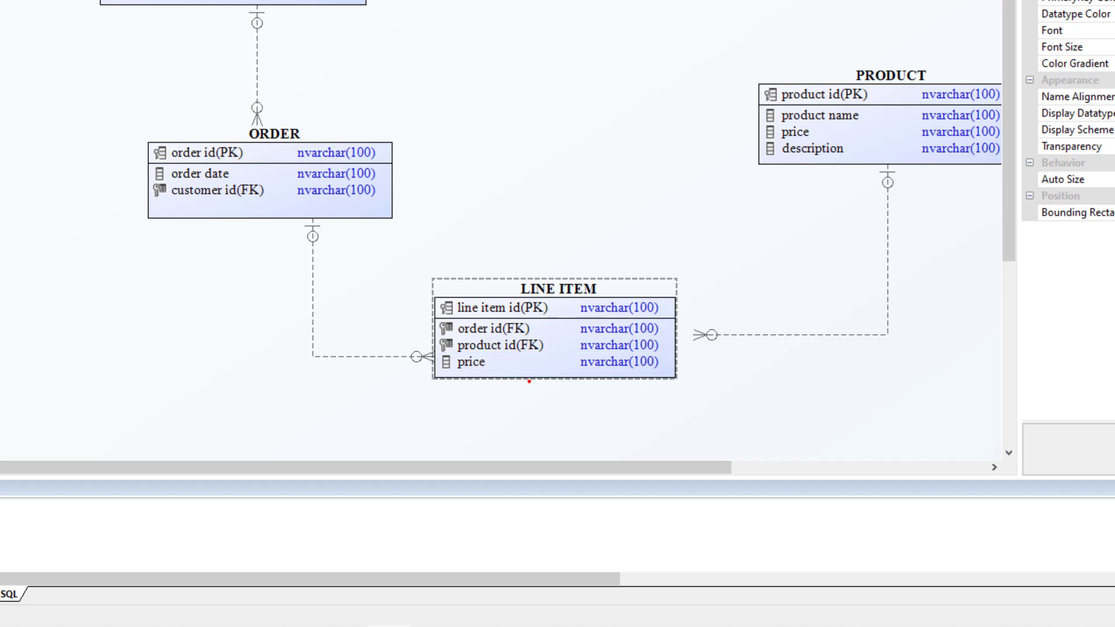
left_click(529, 381)
type("discoun")
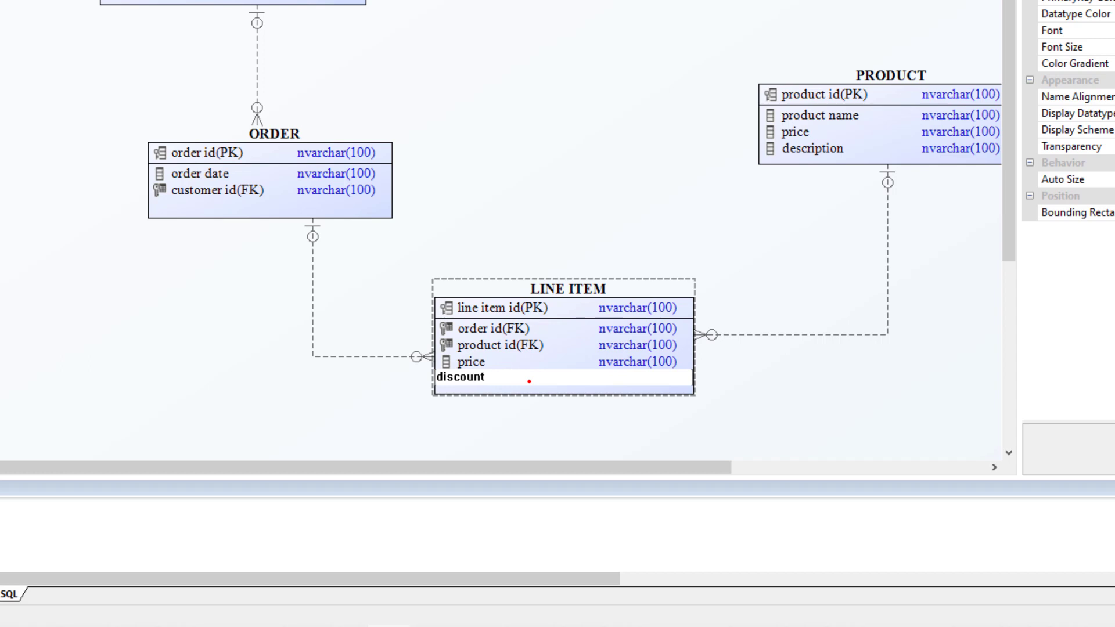
type("t")
left_click(764, 380)
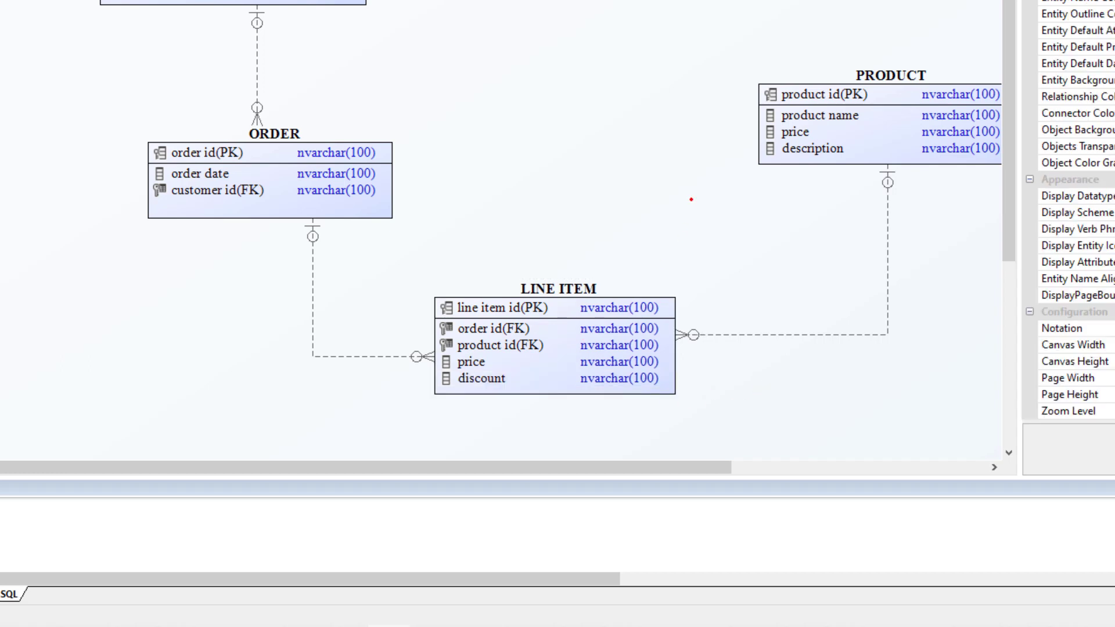
Move PRODUCT up and to the left, then apply the automatic Layout to the whole diagram
left_click_drag(862, 104, 784, 71)
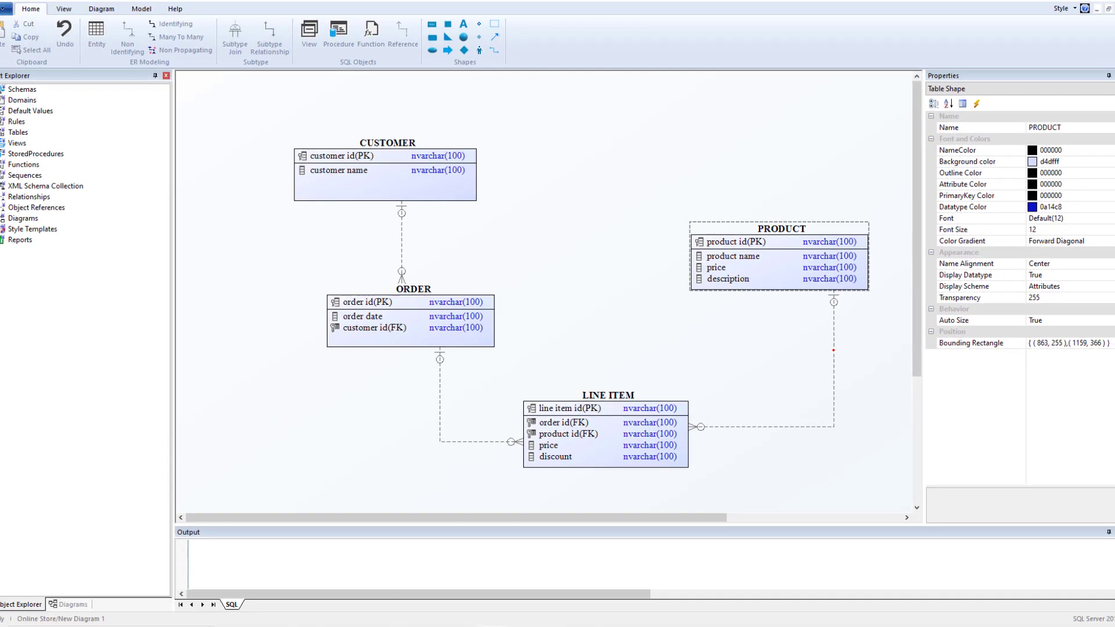
left_click(833, 351)
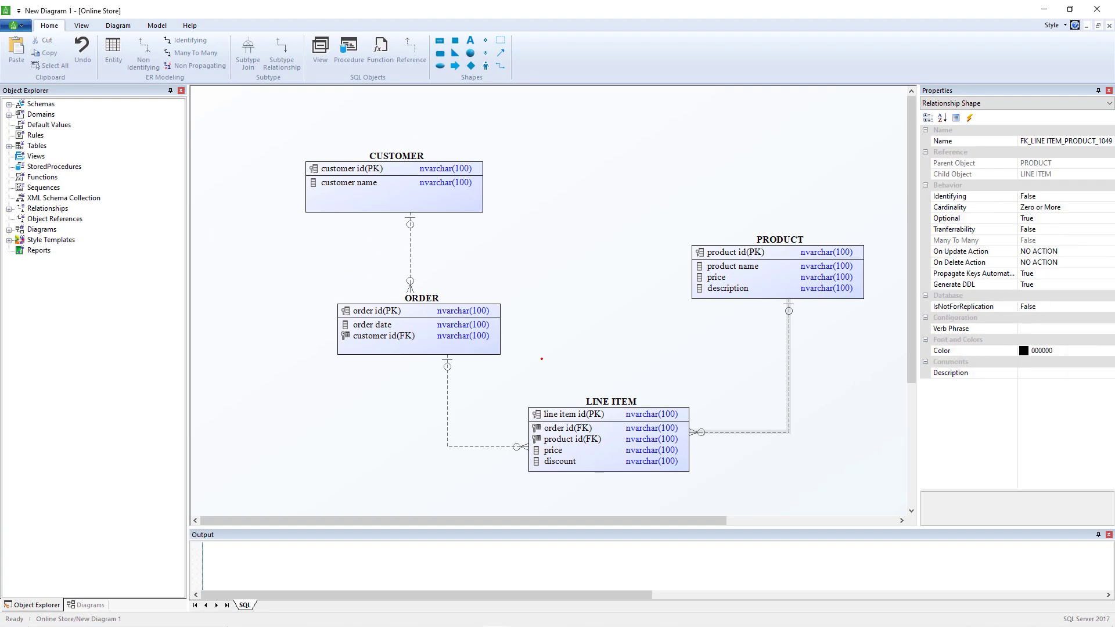
right_click(688, 333)
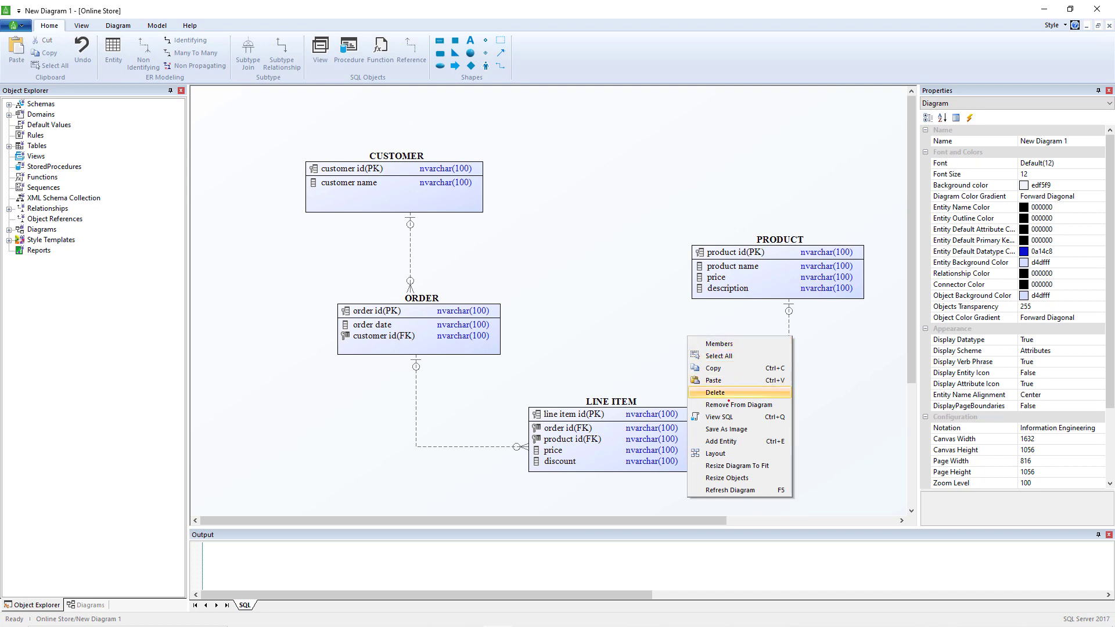
left_click(716, 454)
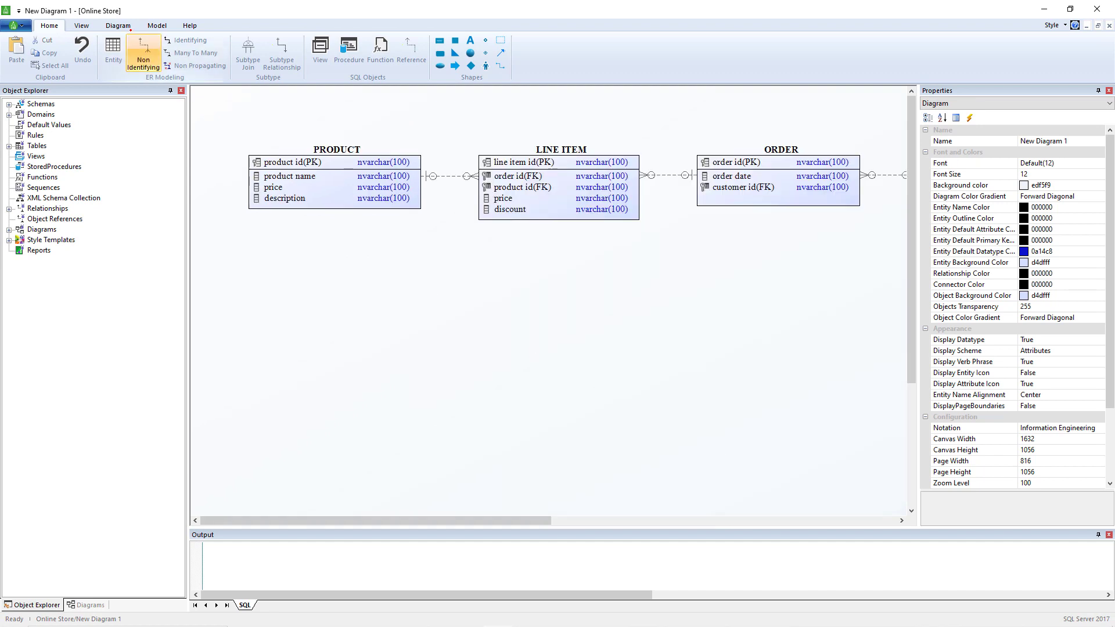
Apply the Hierarchy layout and reroute the PRODUCT connector to the side of LINE ITEM
left_click(121, 26)
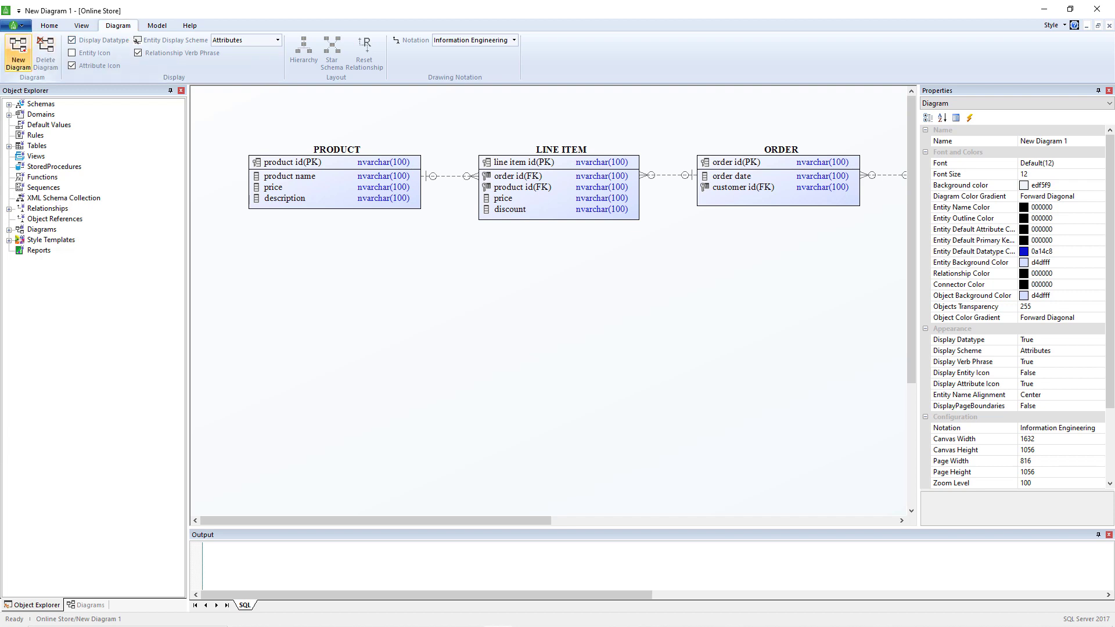
left_click(303, 49)
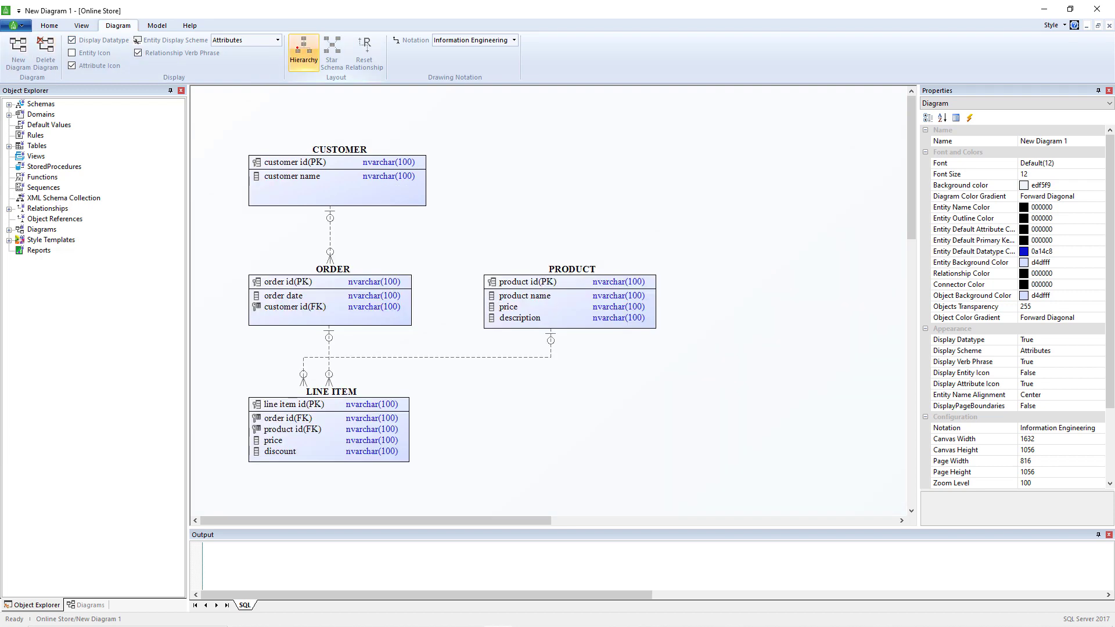
left_click_drag(451, 357, 458, 440)
left_click(615, 453)
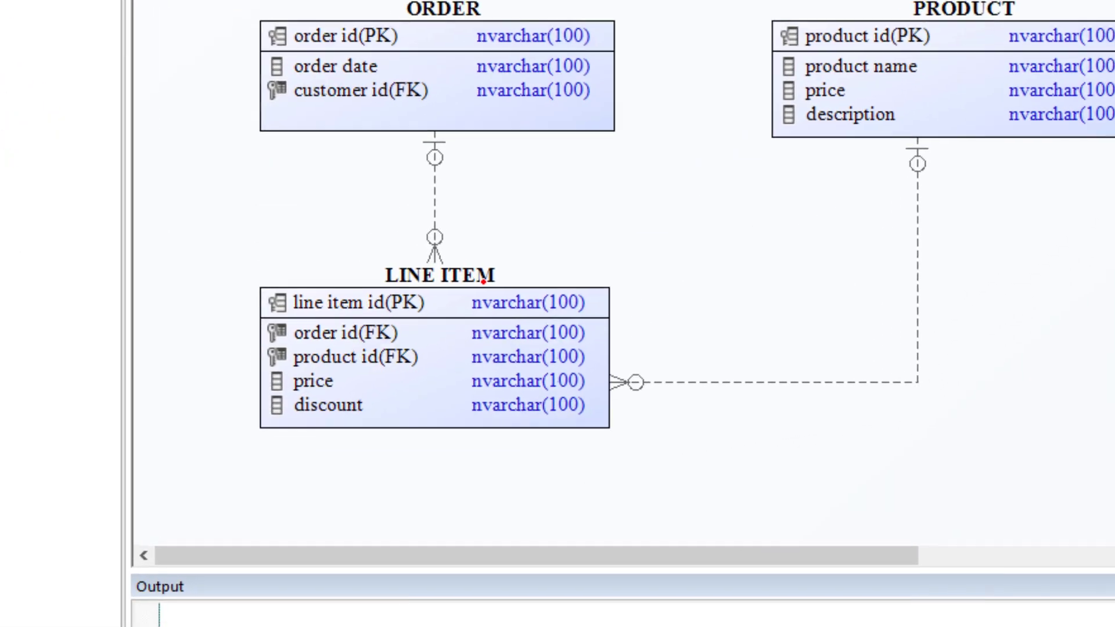
Select all entities and enlarge the output pane to show the generated SQL script
left_click(351, 395)
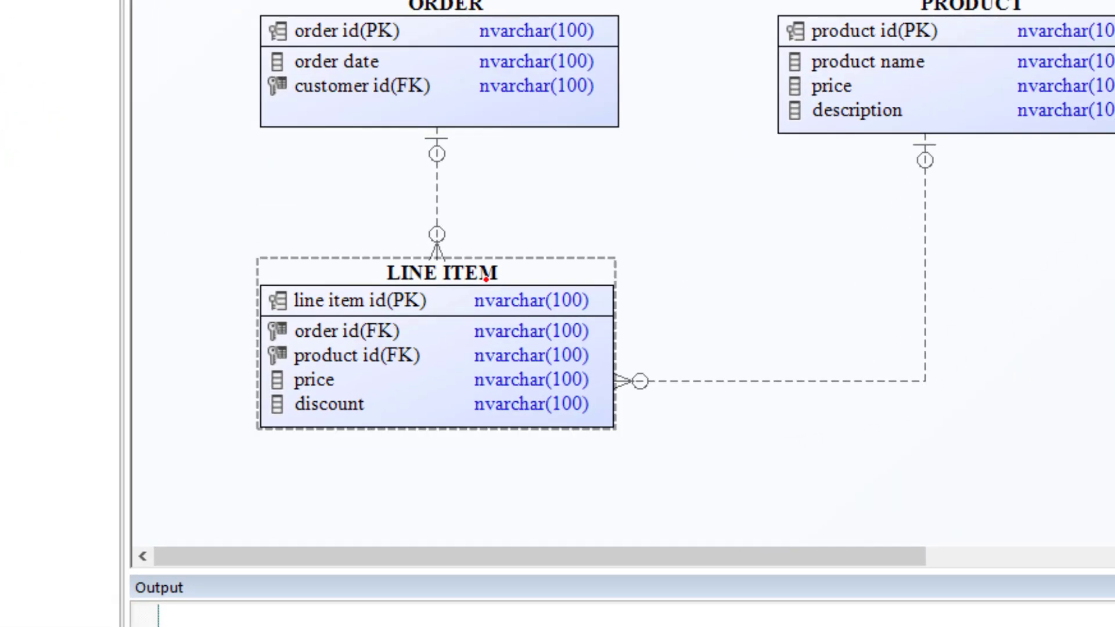
left_click(434, 182)
left_click(926, 227)
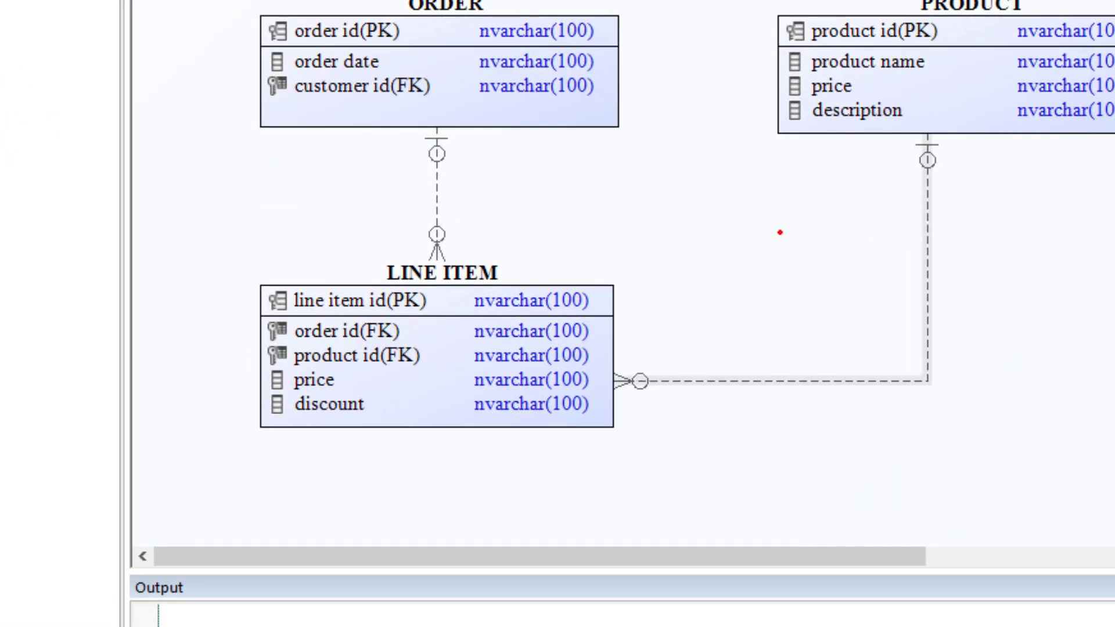
left_click(784, 233)
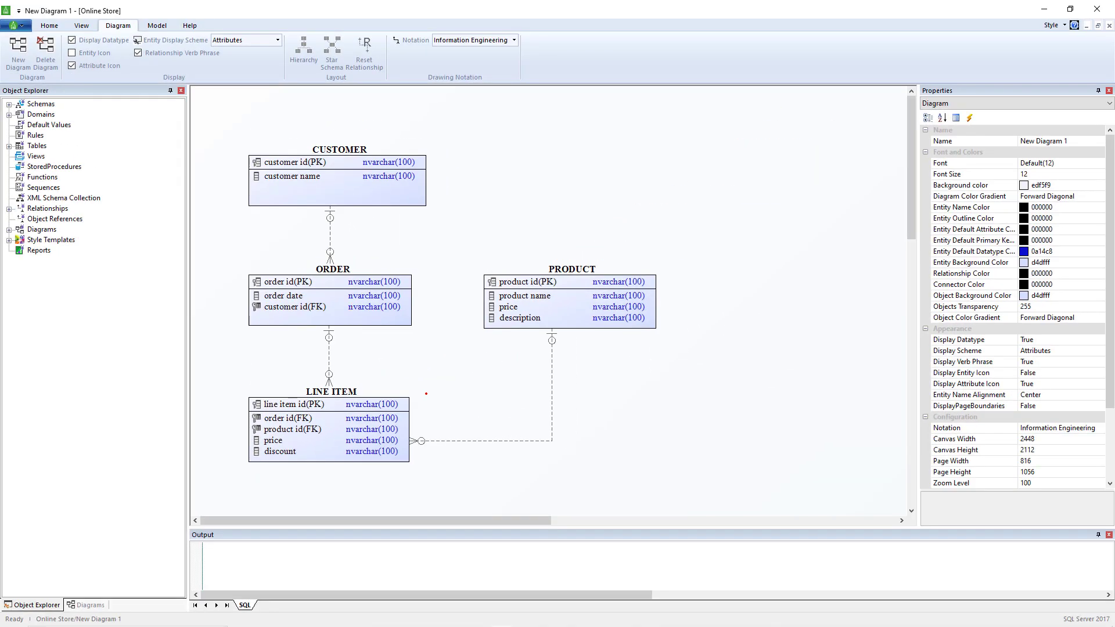
left_click_drag(593, 529, 593, 507)
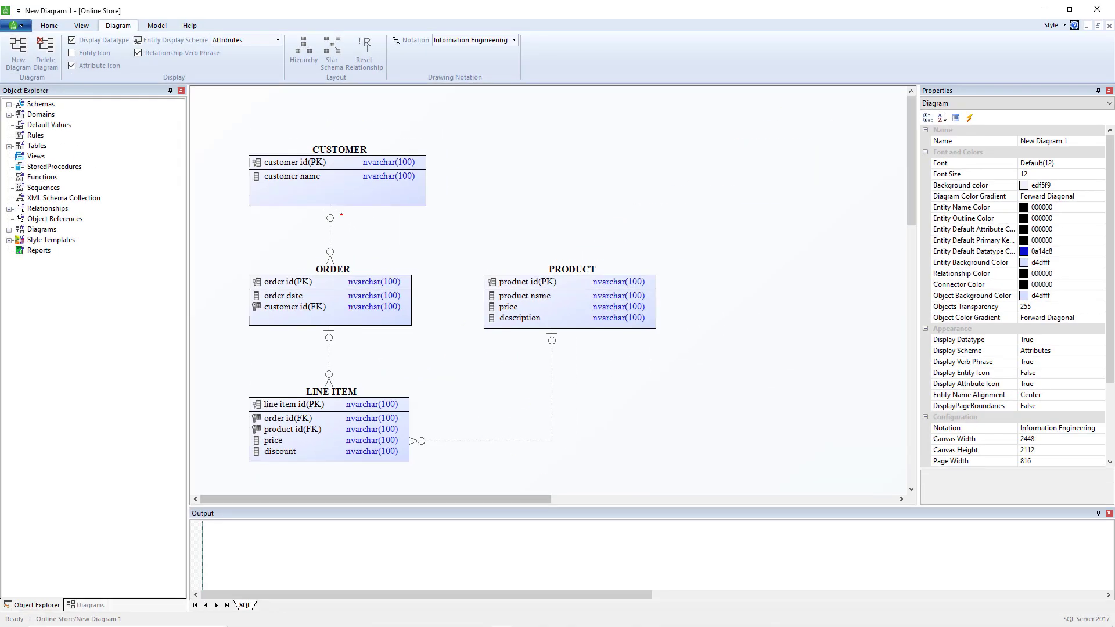
left_click_drag(220, 131, 639, 504)
left_click_drag(712, 505, 702, 477)
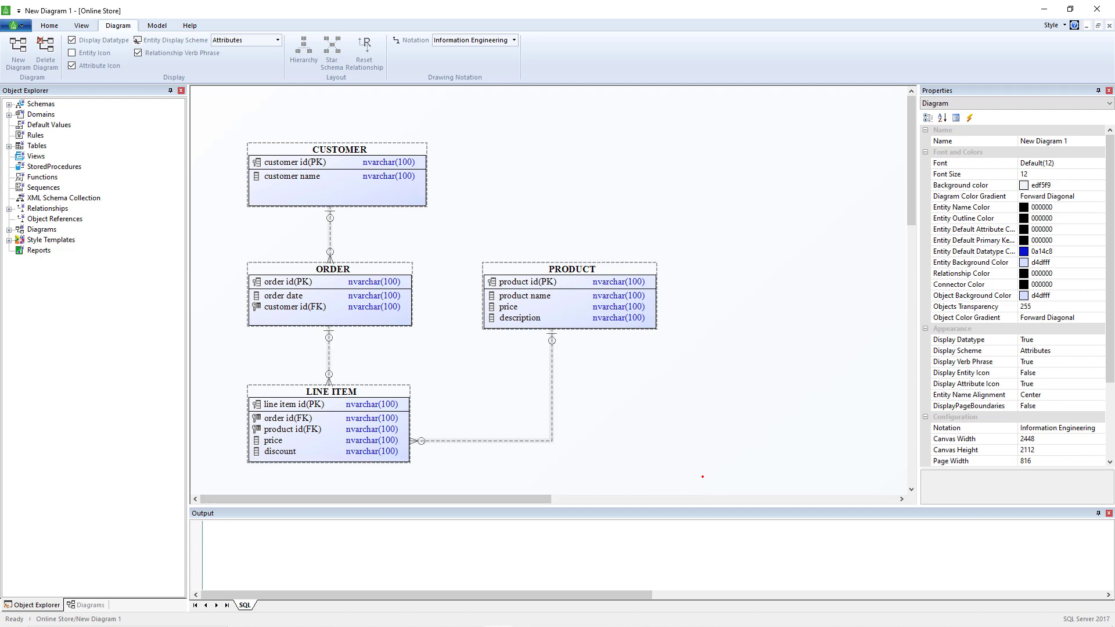
left_click_drag(659, 507, 651, 223)
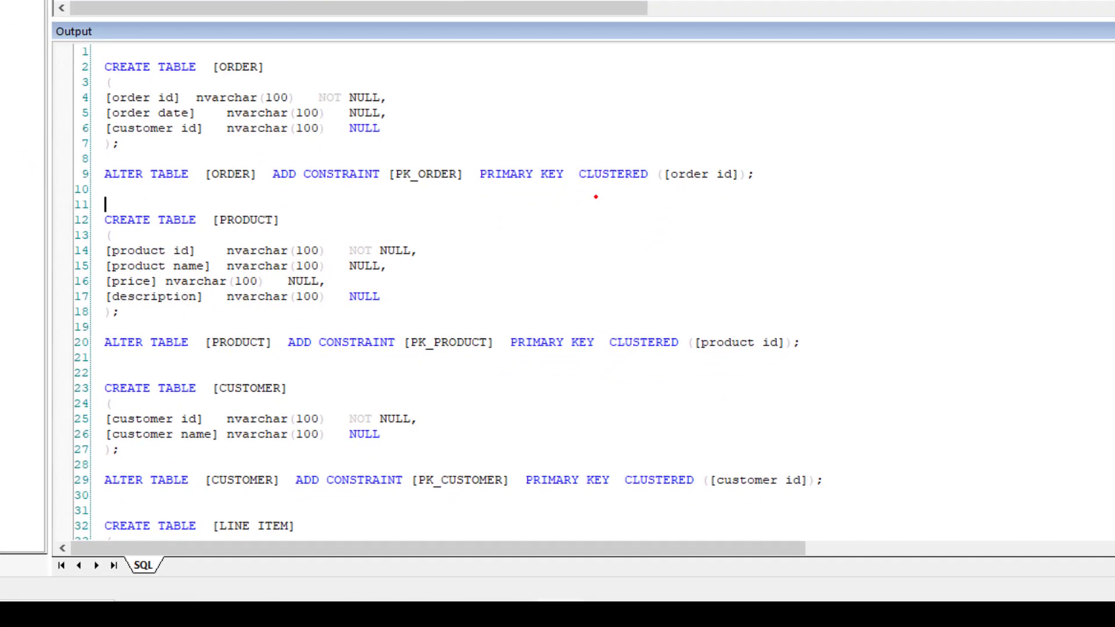
Review the CREATE TABLE statement for LINE ITEM in the generated SQL
scroll(593, 198, "down", 5)
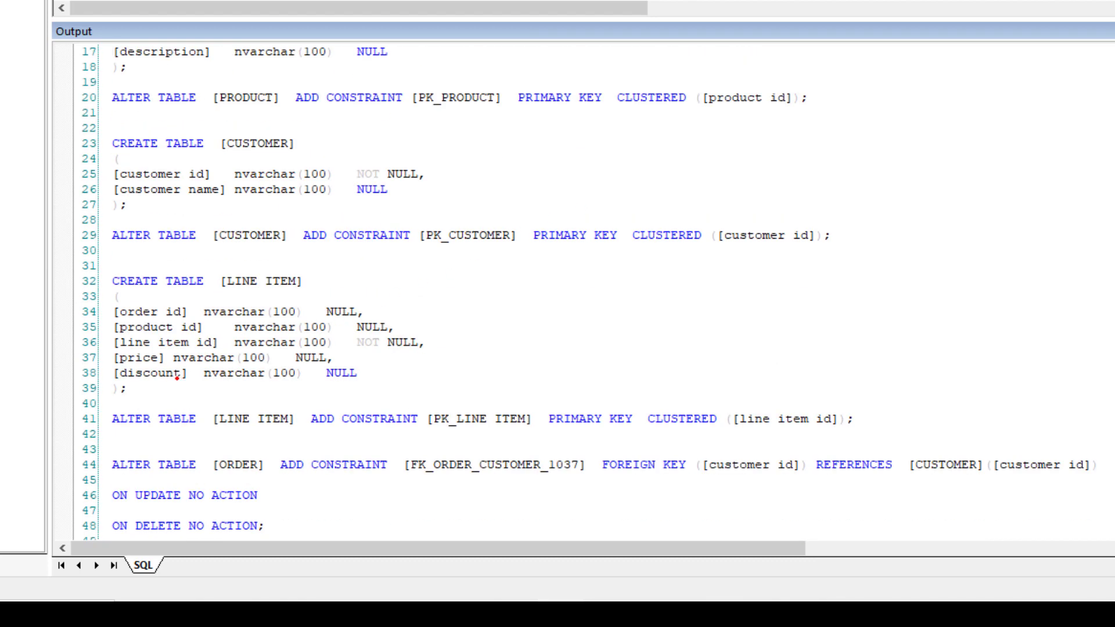
left_click(113, 280)
left_click_drag(113, 281, 196, 386)
left_click(228, 402)
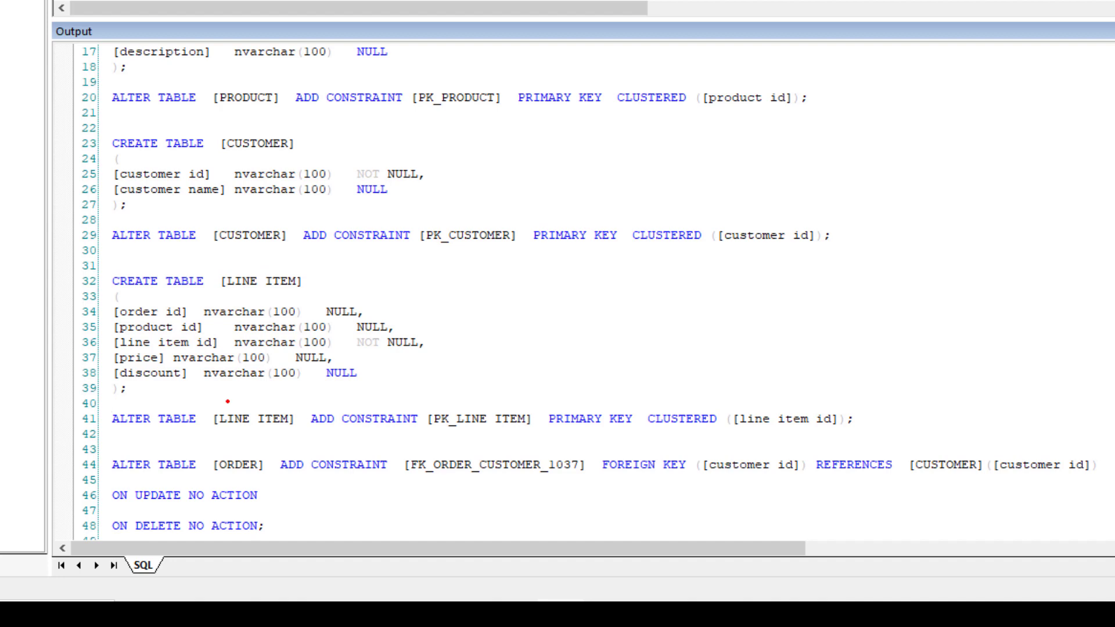